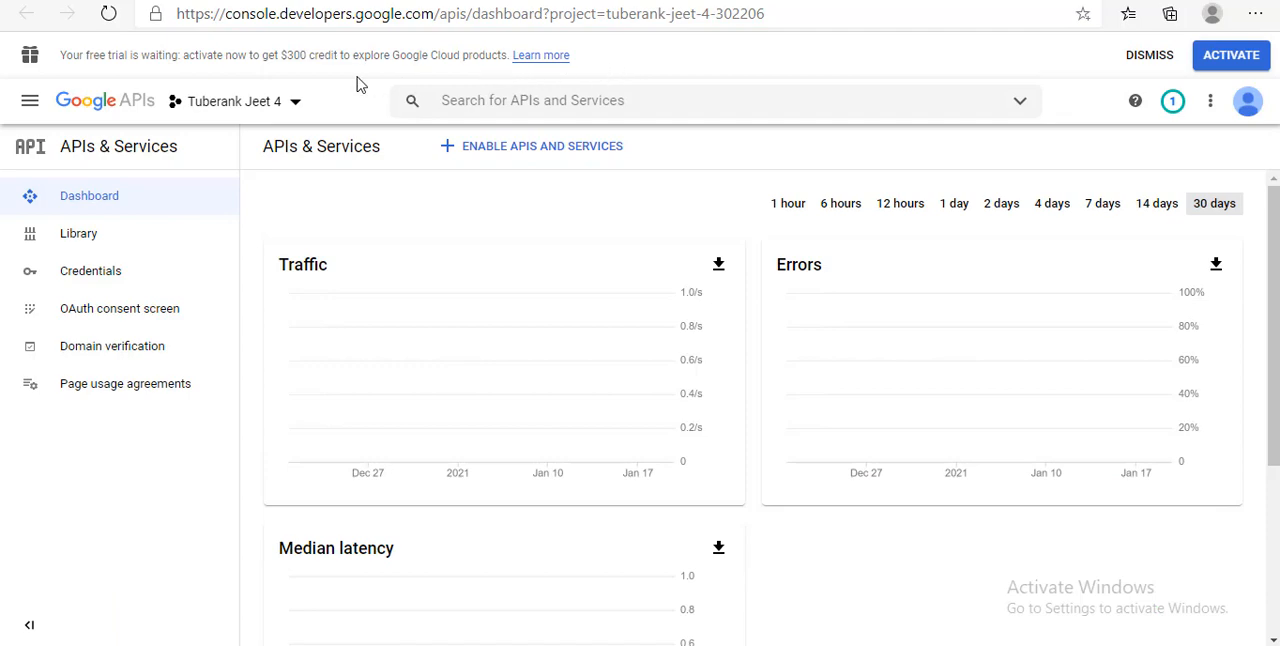
Create a new project named PlayTraffic under the teknikforce.com organization and make it the active project
click(224, 104)
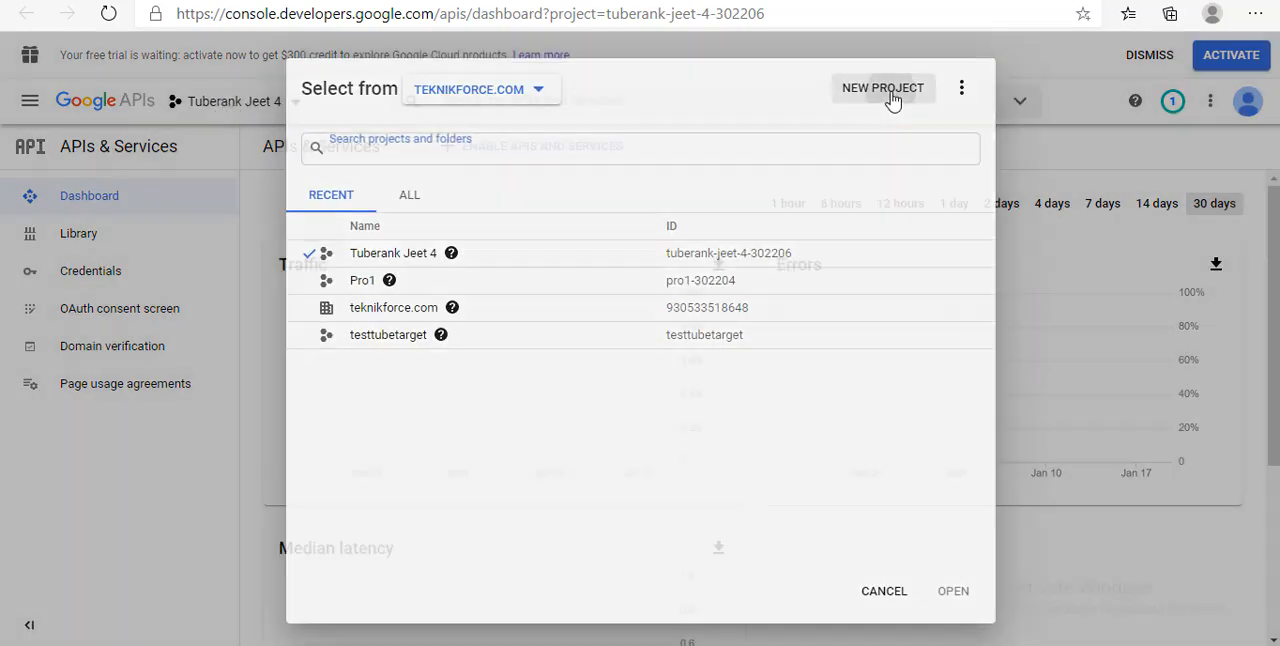
click(885, 90)
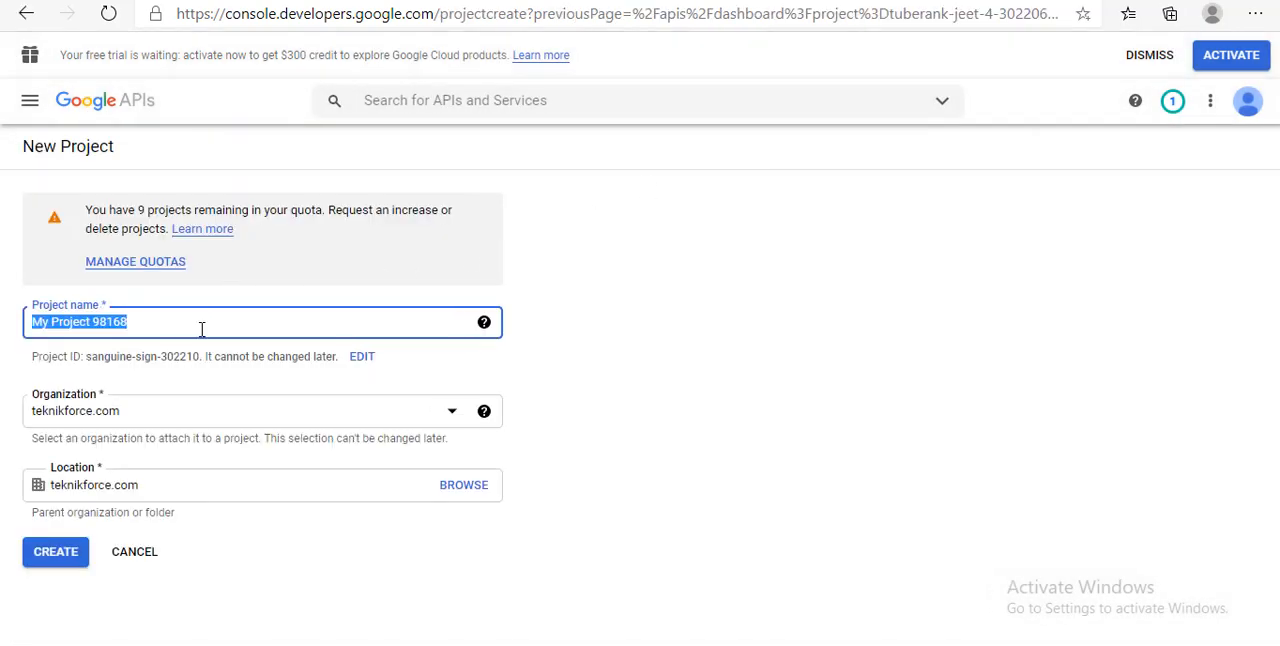
key(BackSpace)
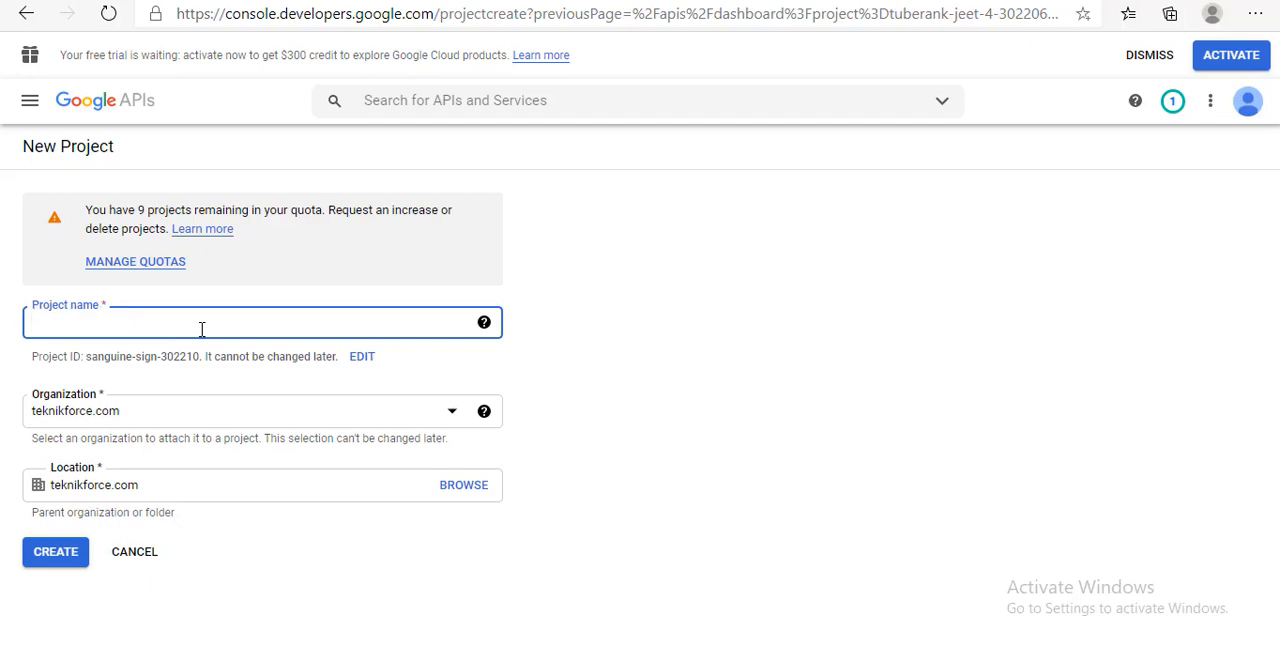
text(PlayTr)
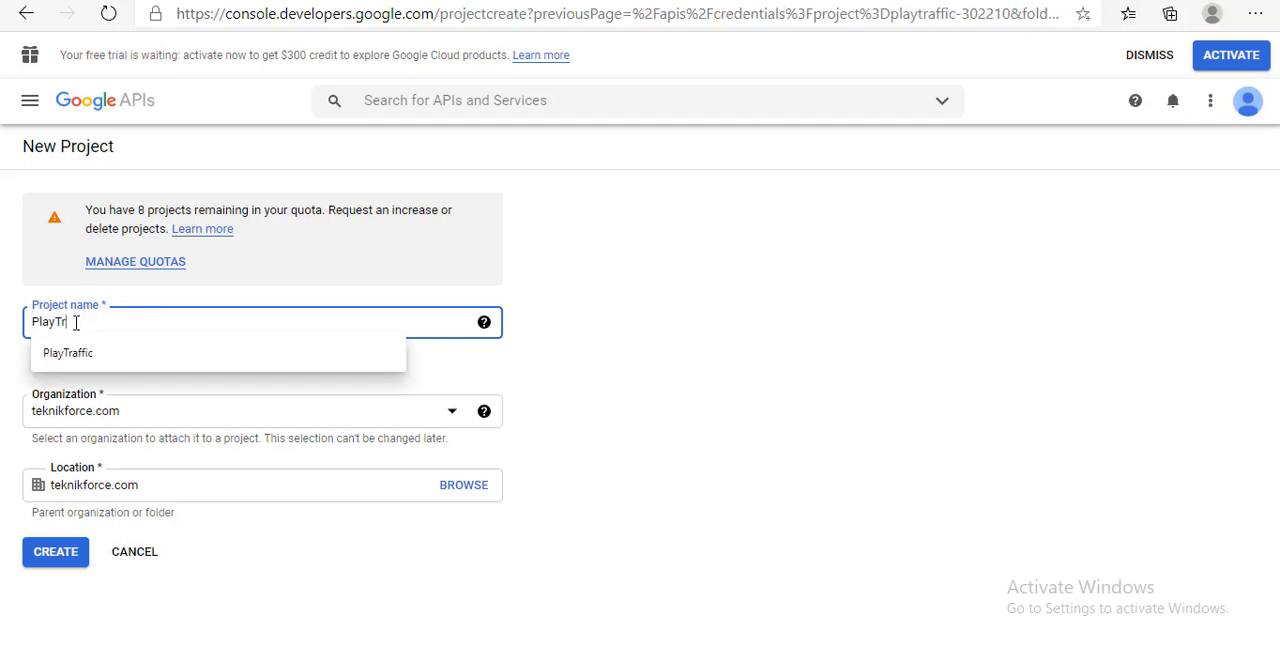
text(affic)
click(55, 354)
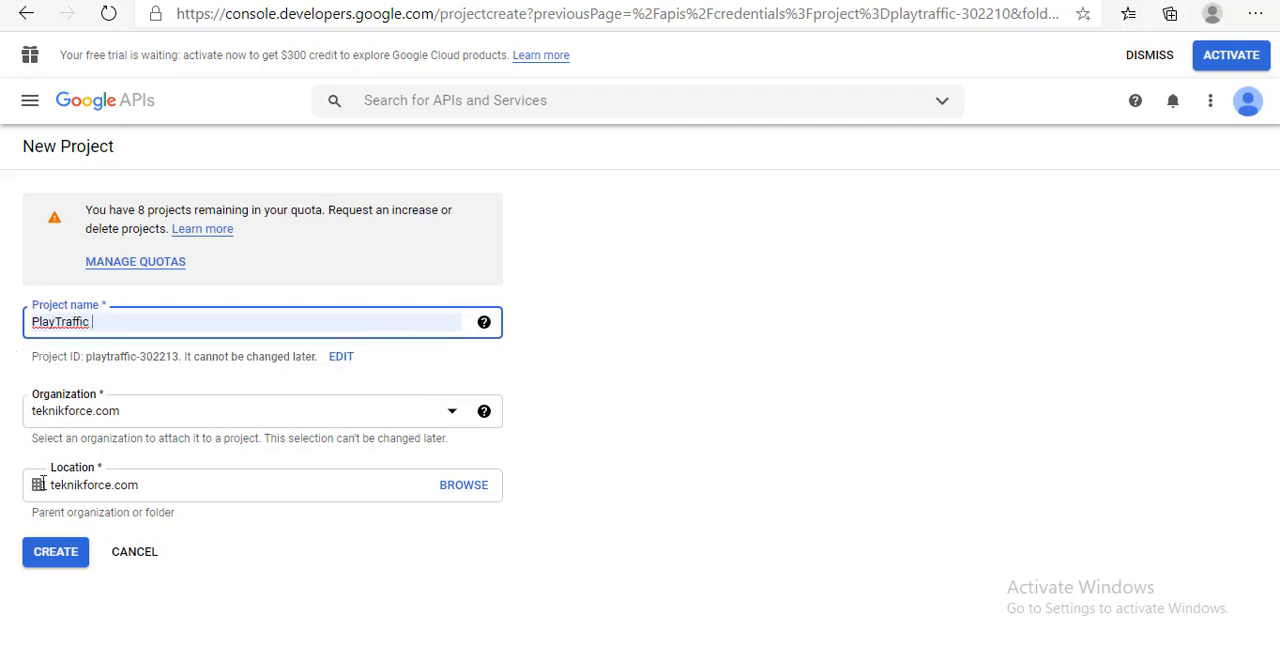
click(55, 552)
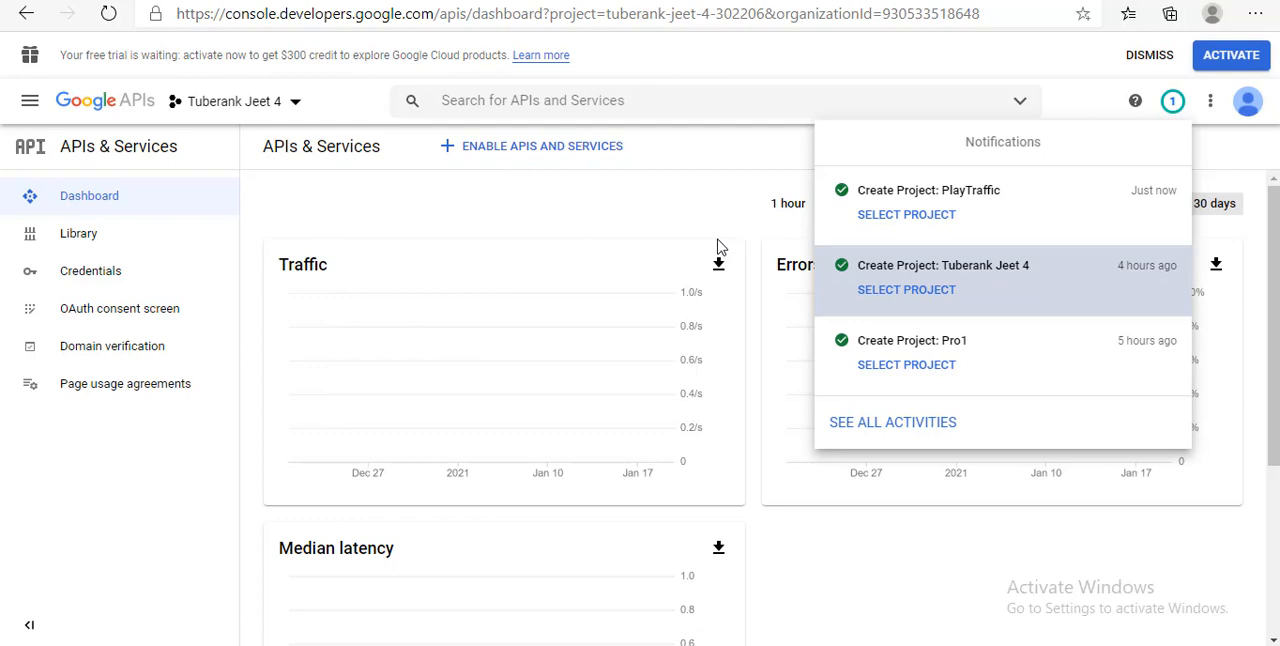
click(886, 220)
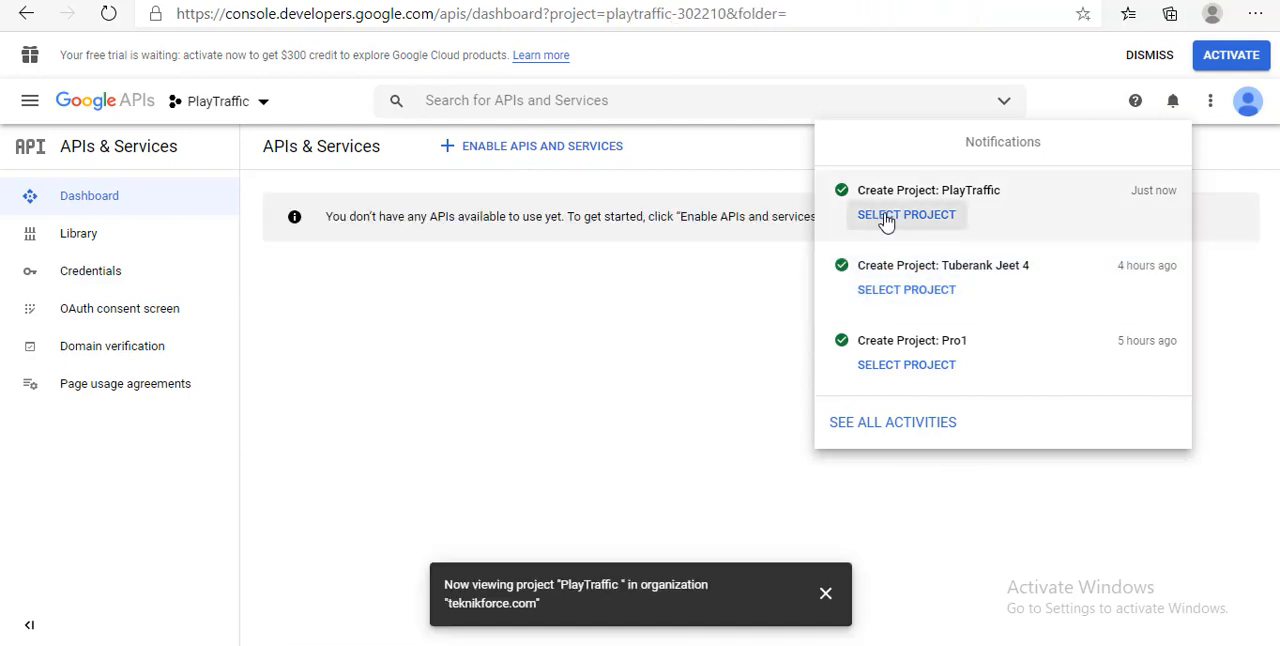
Find YouTube Data API v3 in the API Library by searching for "youtube da" and enable it for the project
click(518, 146)
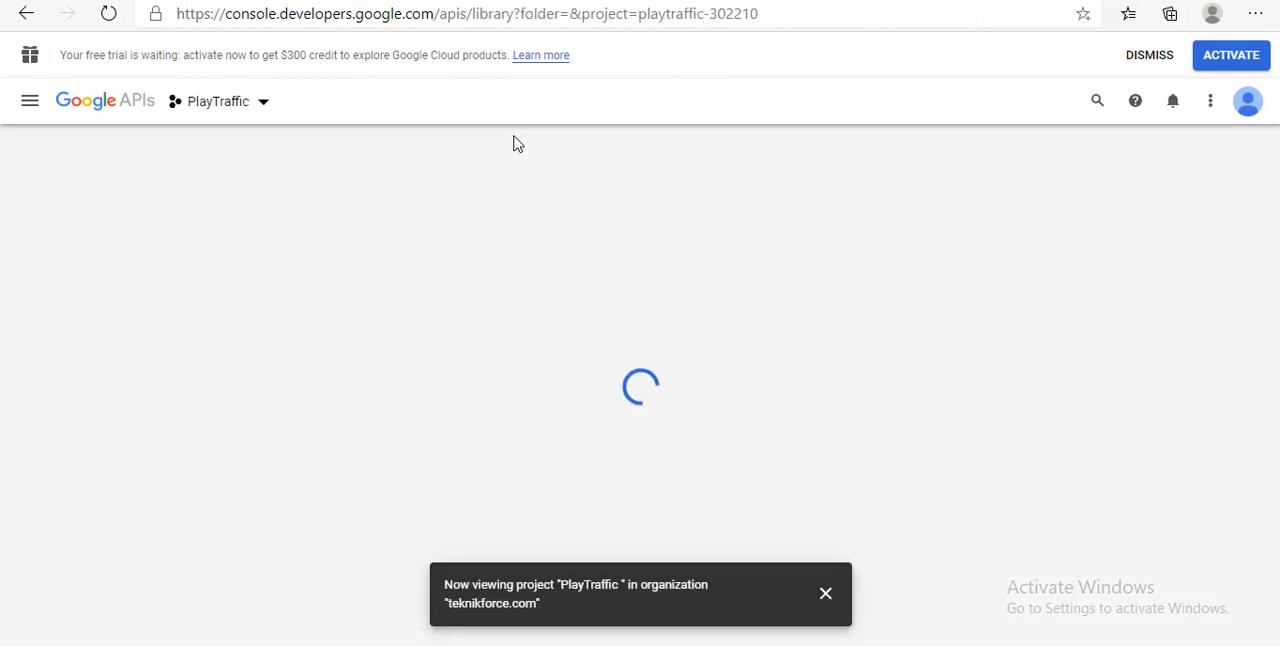
text(you)
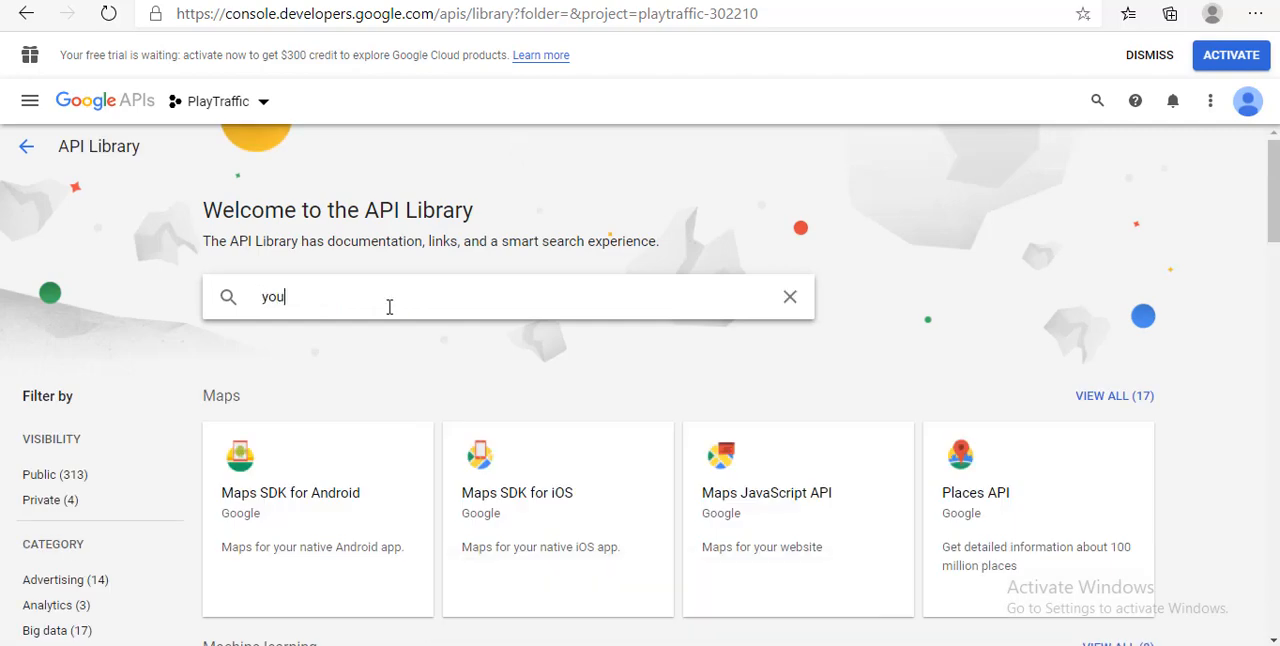
text(tube da)
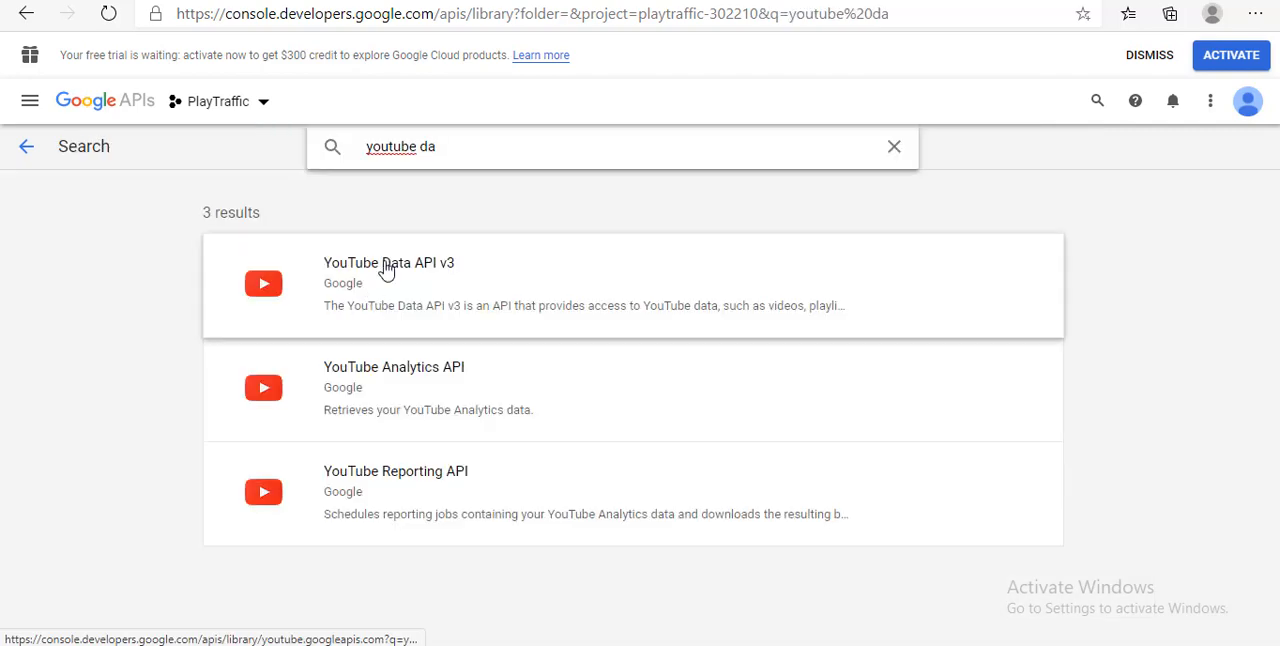
click(386, 270)
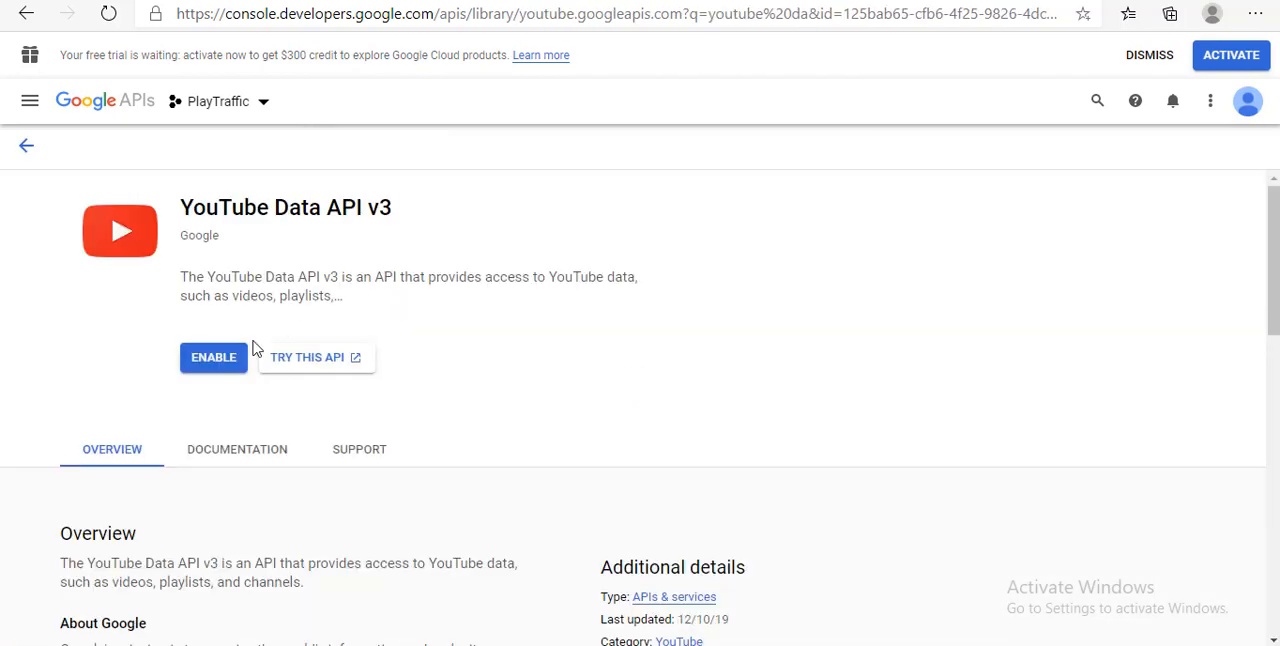
click(213, 360)
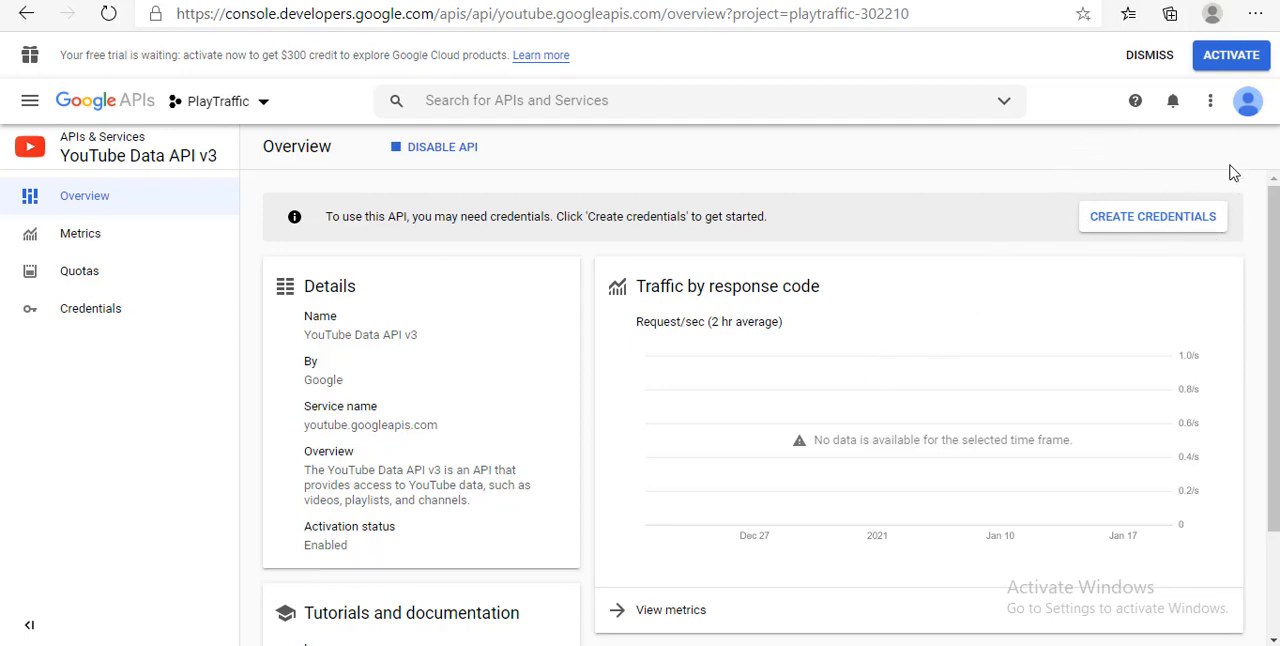
Start creating credentials for YouTube Data API v3, with calls coming from Other UI (e.g. Windows, CLI tool)
click(1137, 229)
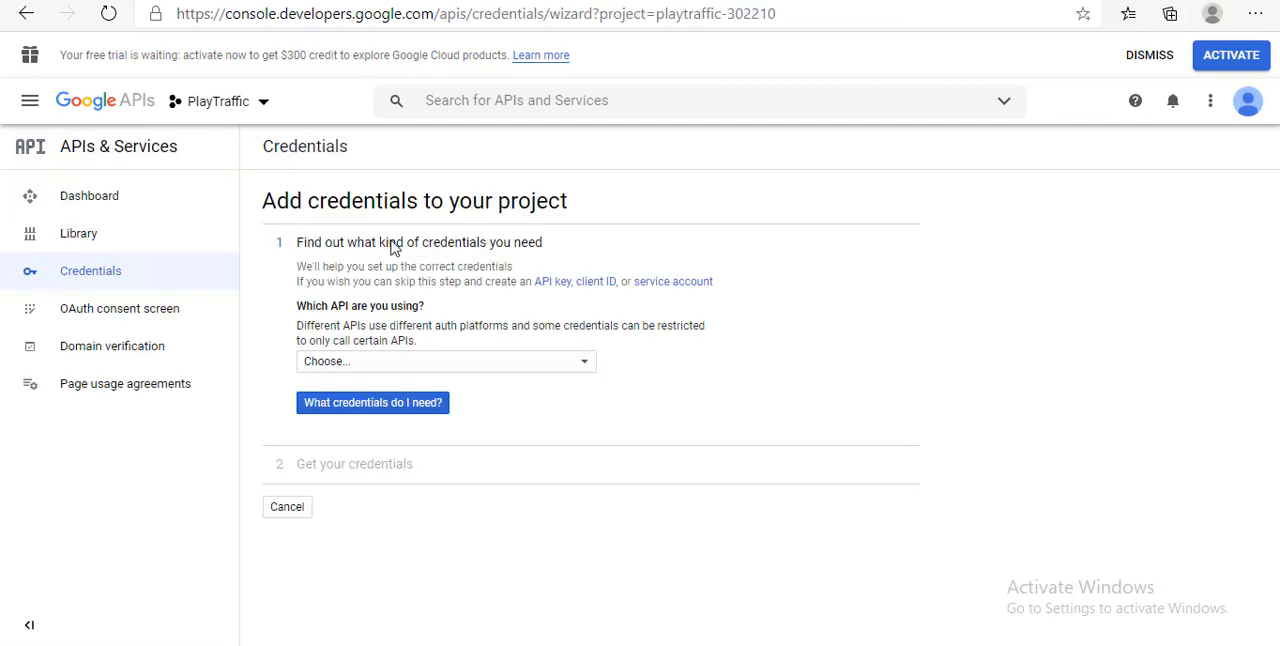
click(417, 362)
click(417, 362)
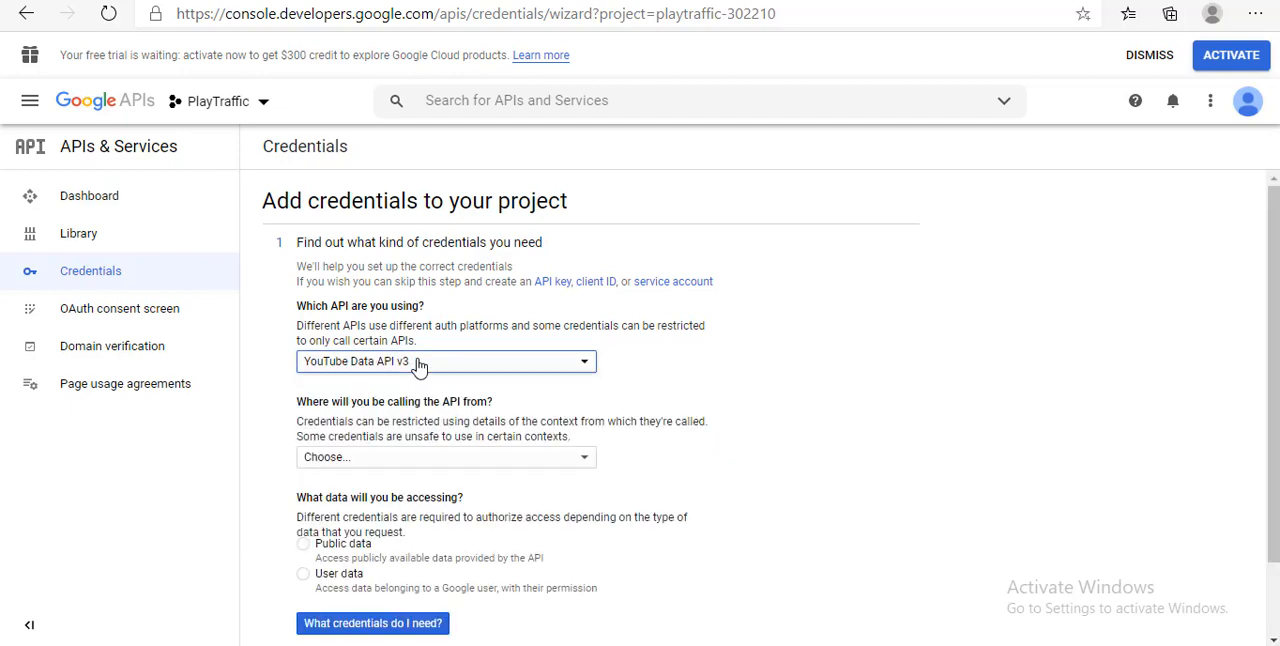
click(419, 366)
click(419, 366)
scroll(389, 327, down, 1)
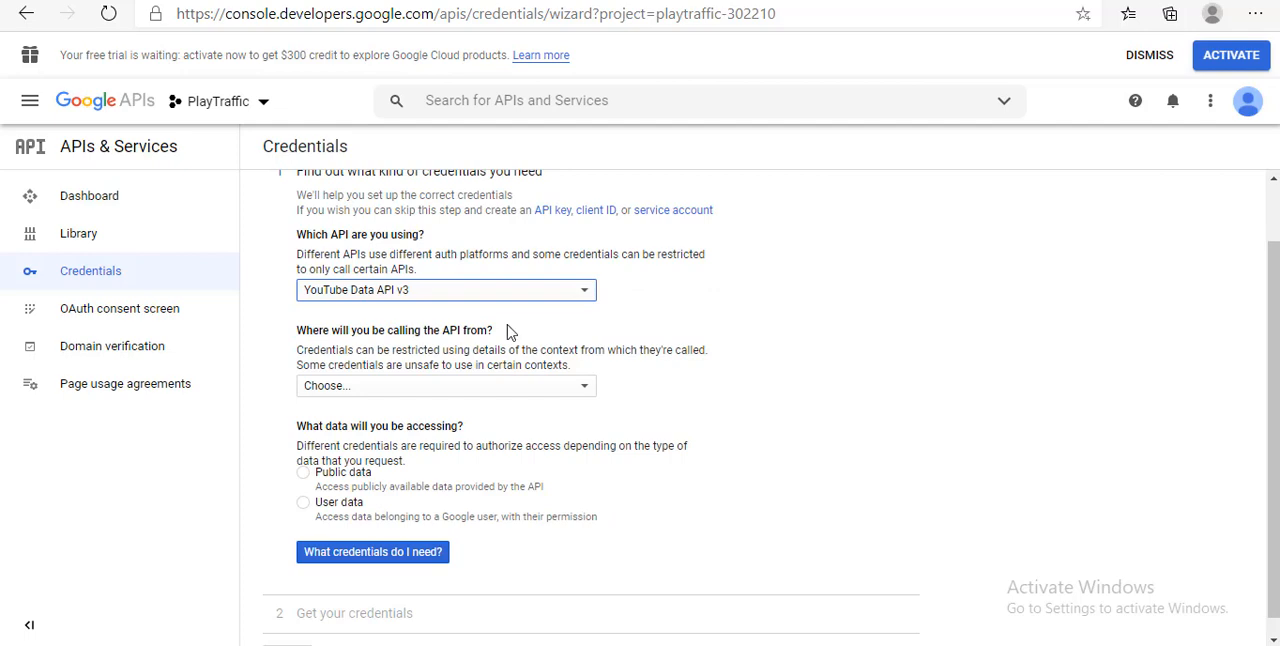
click(451, 391)
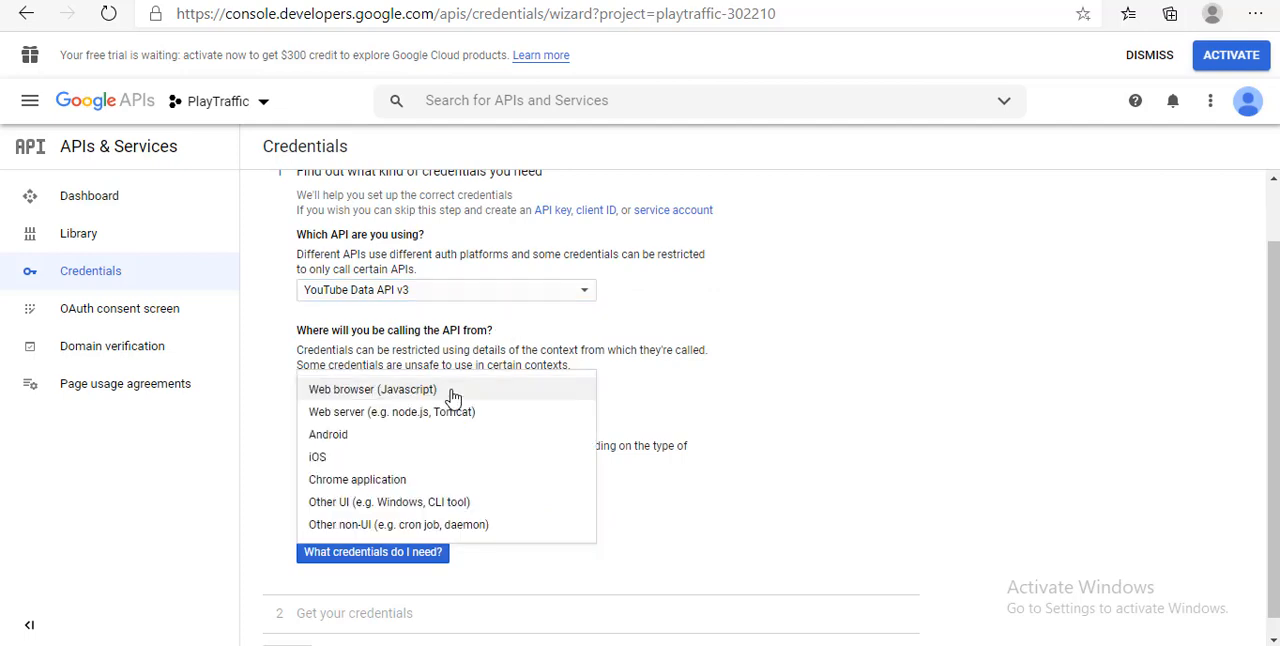
click(421, 504)
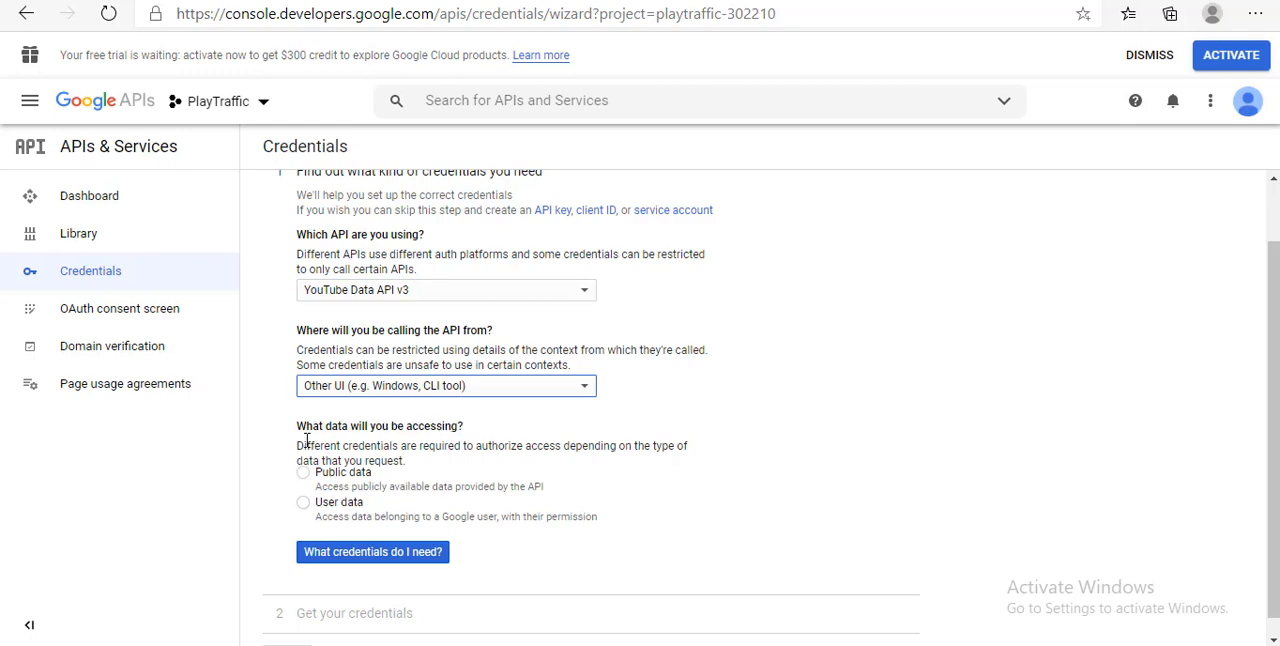
Choose public data as the data accessed, generate the API key and finish the credentials setup
click(304, 477)
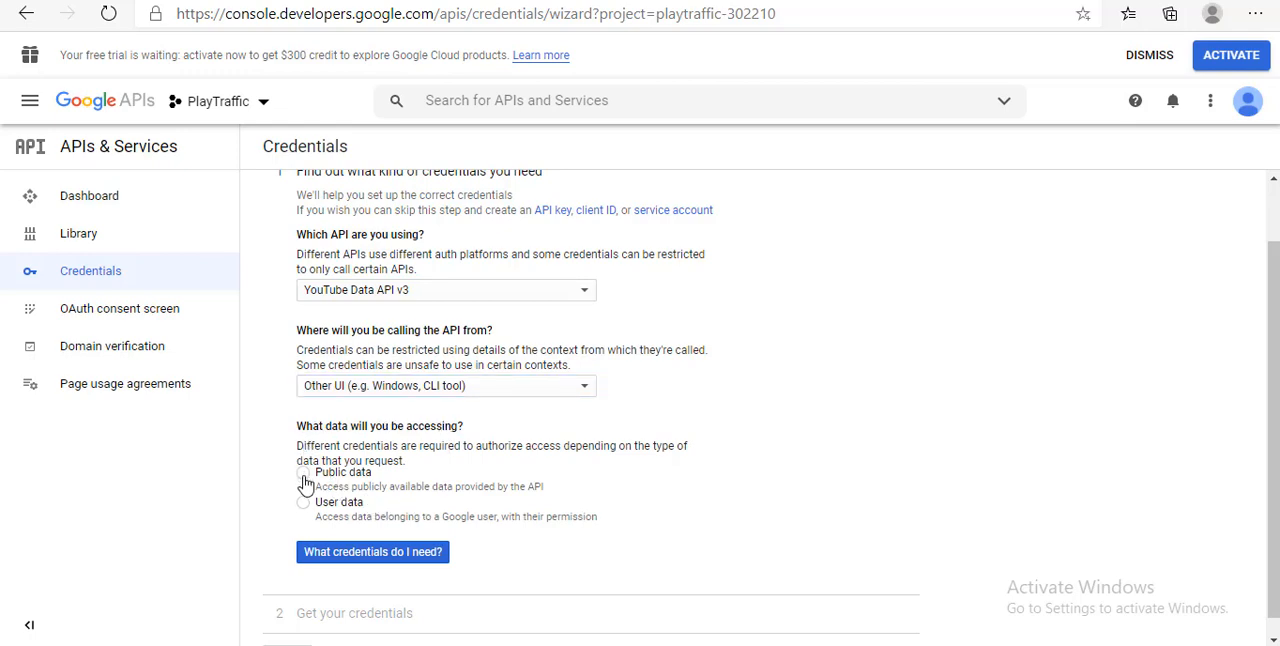
click(397, 554)
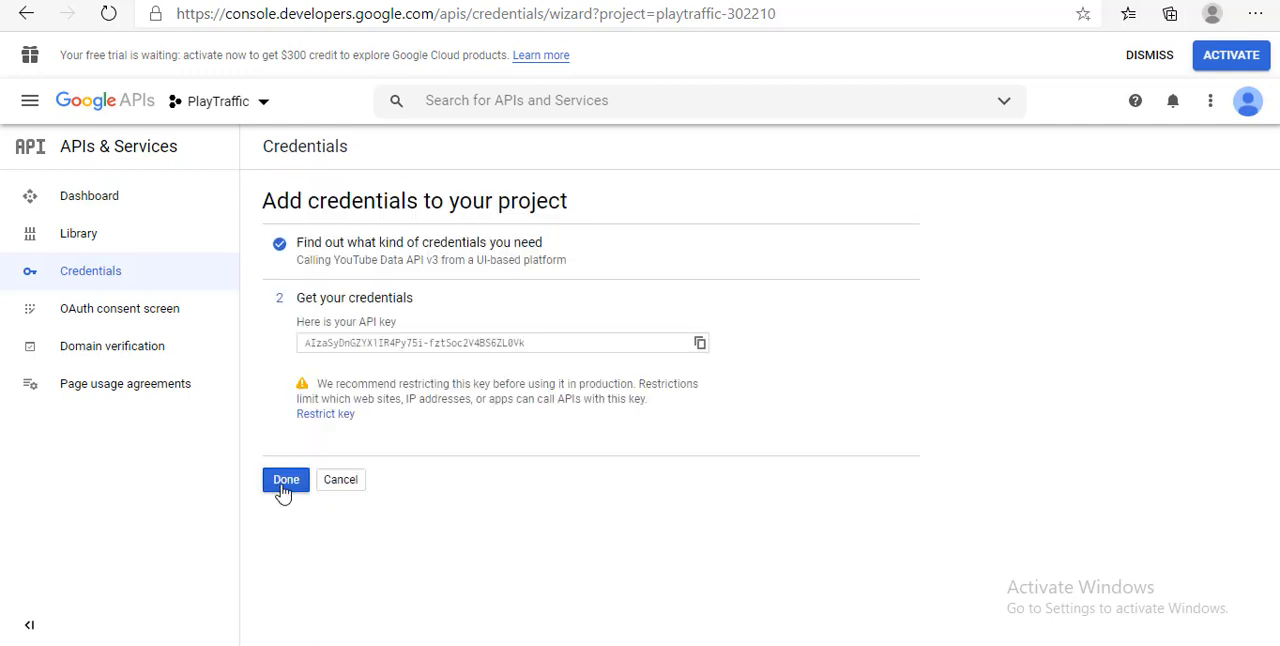
click(284, 484)
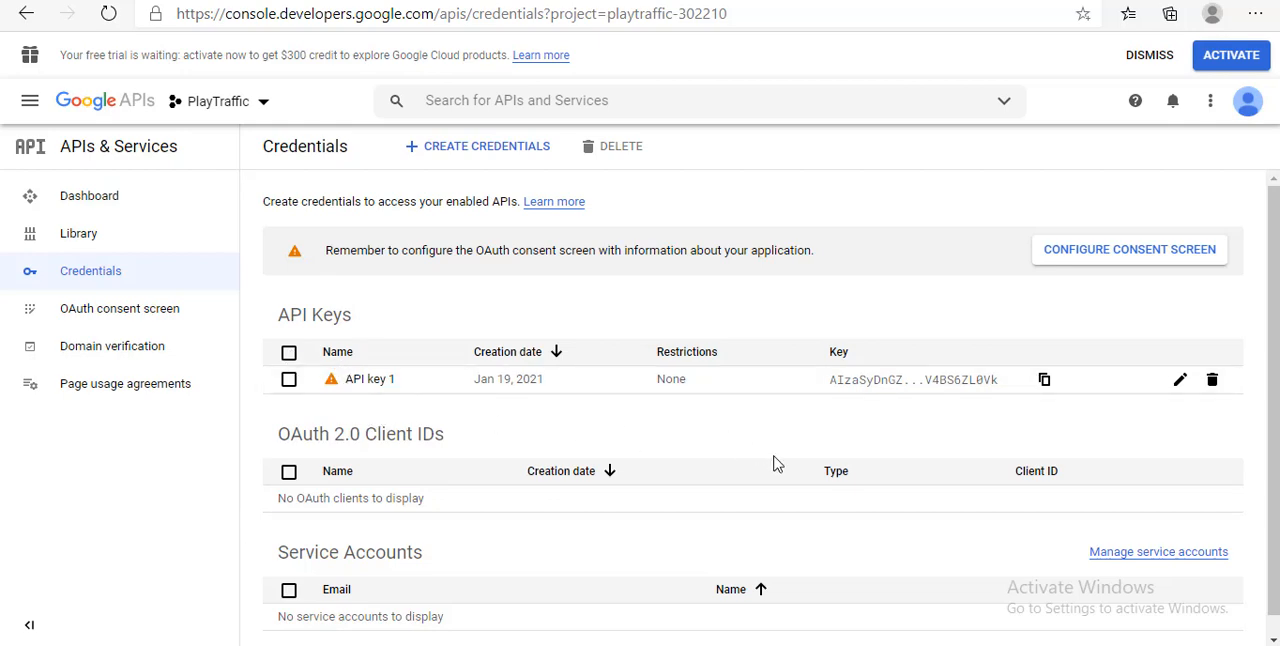
Begin an OAuth client ID and create its required consent screen with the Internal user type
click(480, 148)
click(471, 251)
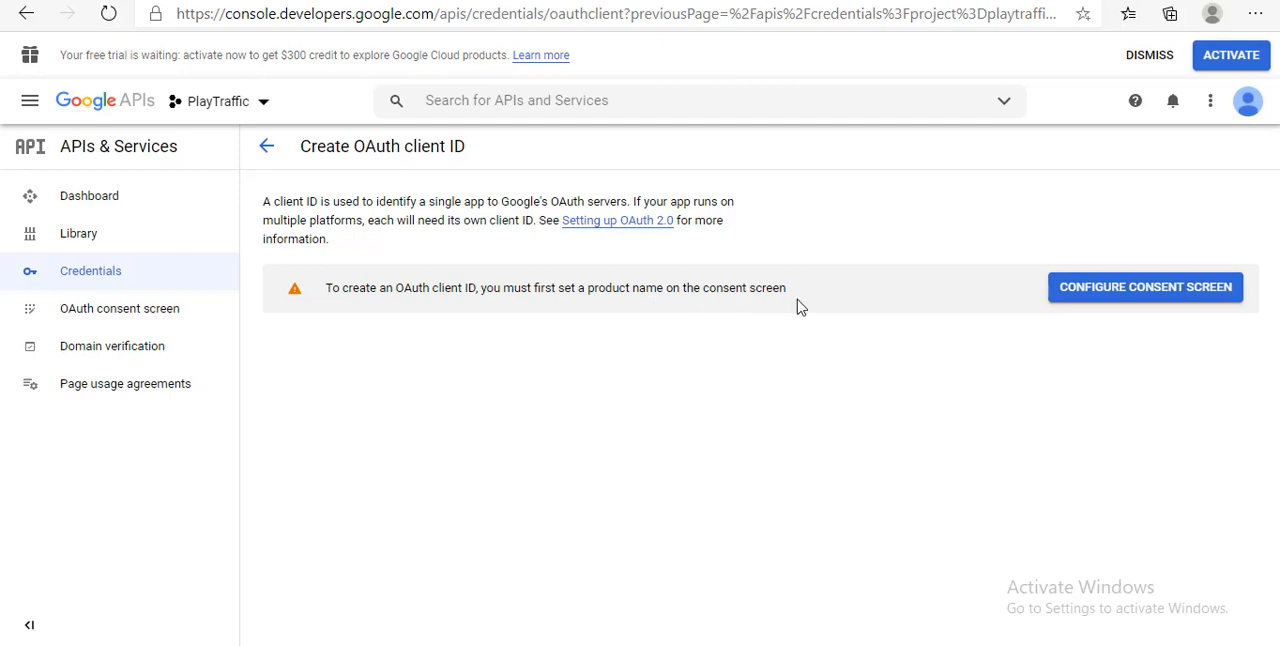
click(1090, 289)
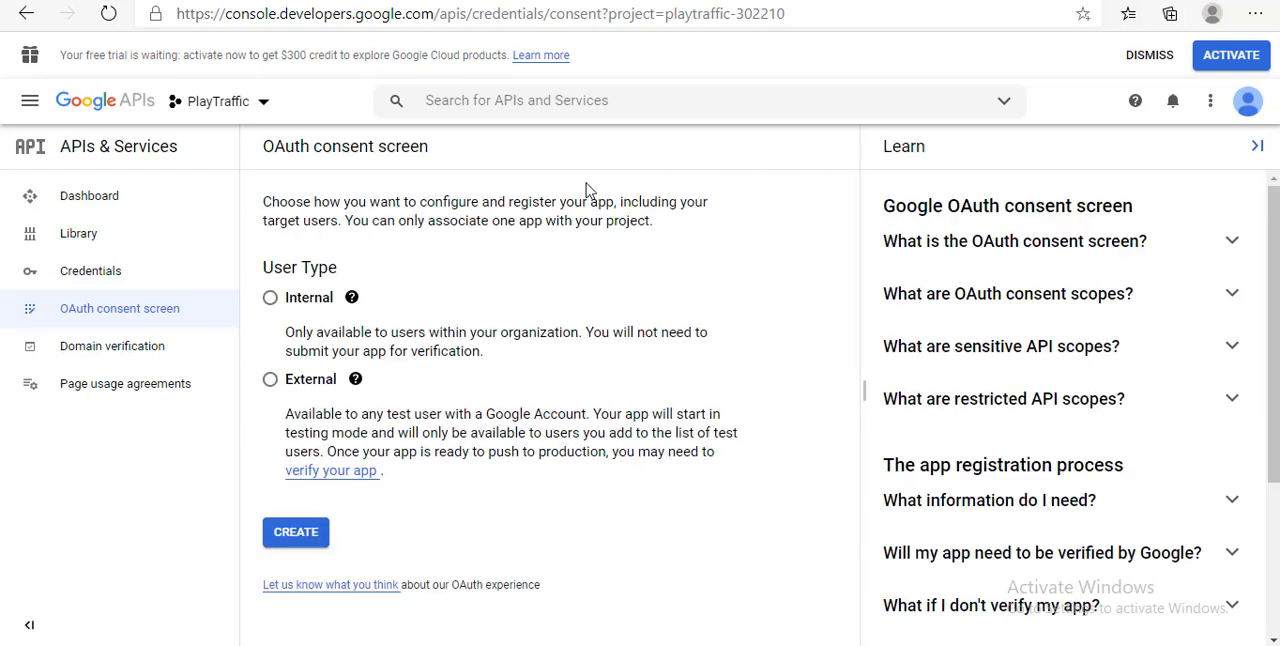
click(270, 297)
click(295, 532)
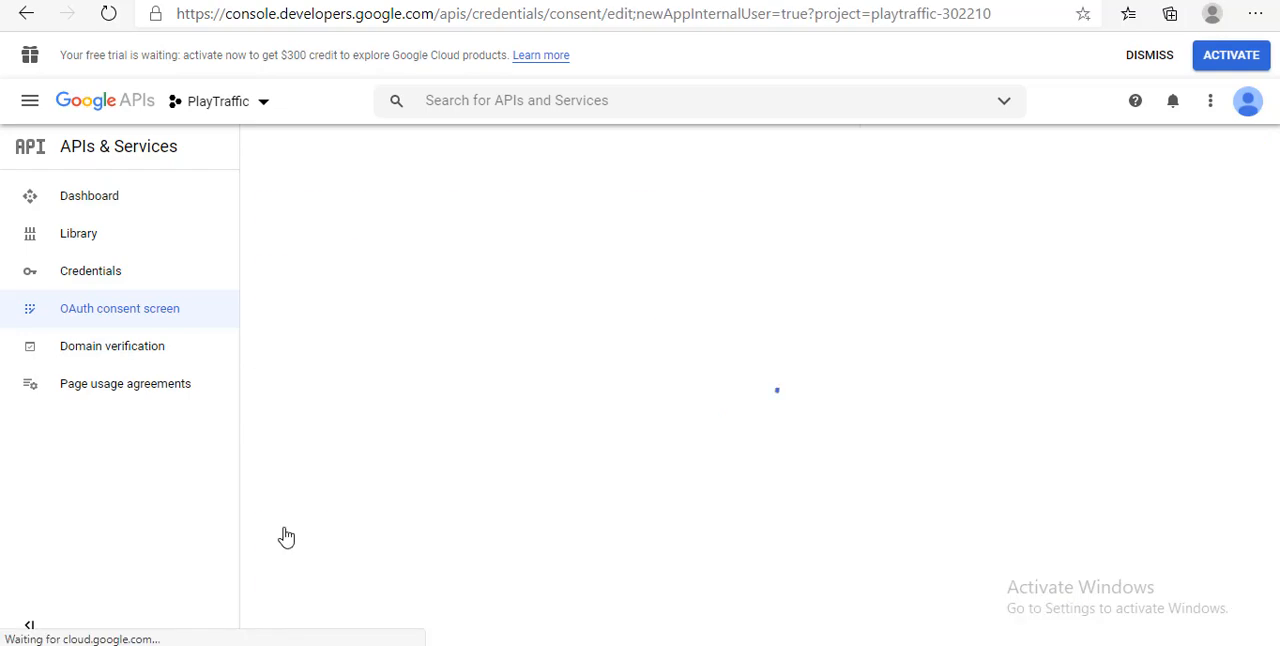
Register the app as PlayTraffic Pro, fill in the user support and developer contact e-mails, and save the consent screen
click(310, 397)
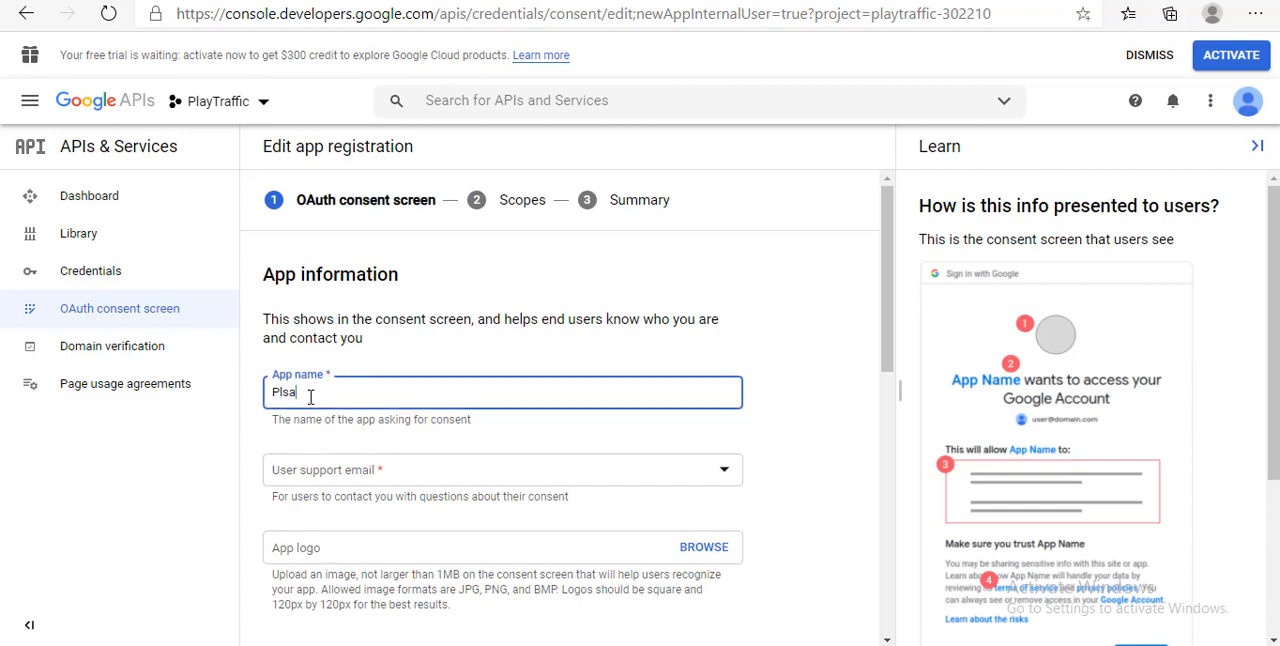
text(Plsa)
key(BackSpace)
key(BackSpace)
text(ayTraffic Pro)
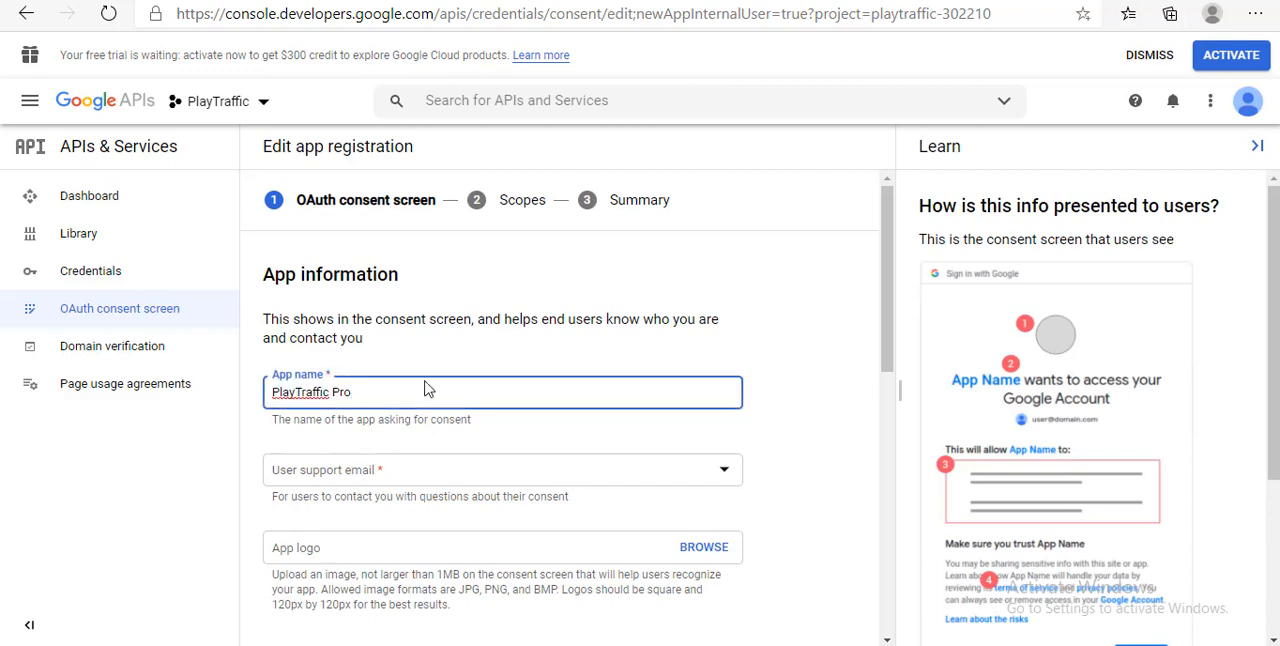
scroll(428, 387, down, 1)
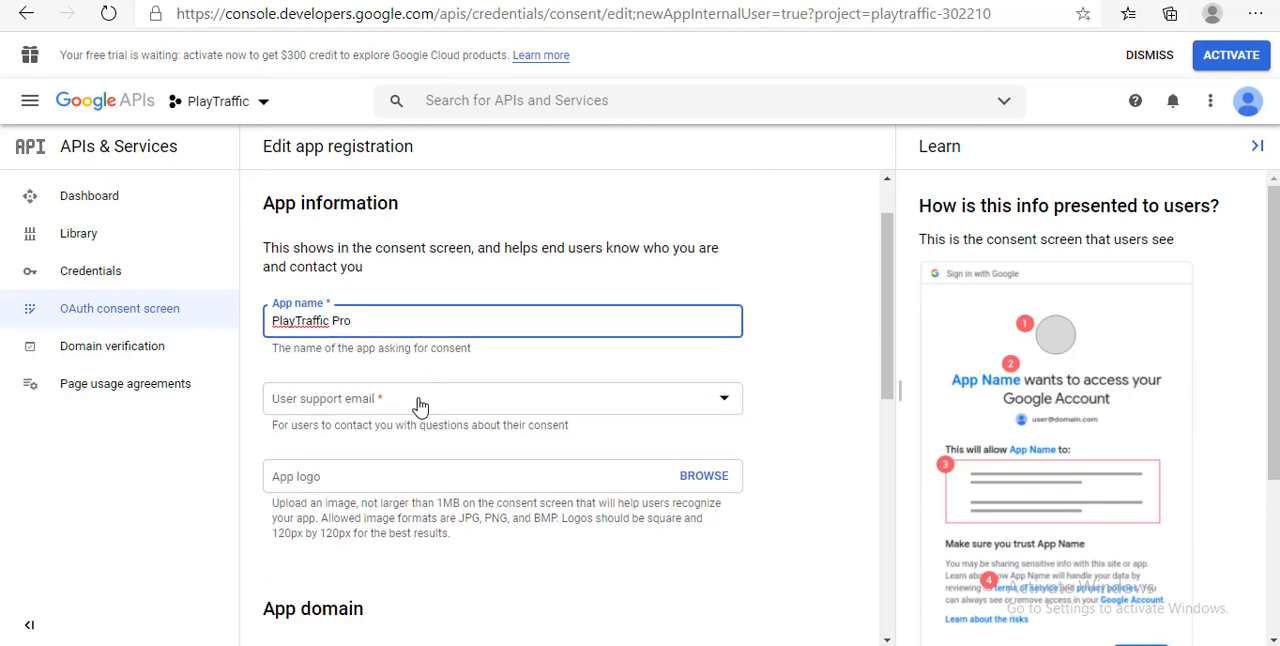
click(340, 405)
click(330, 405)
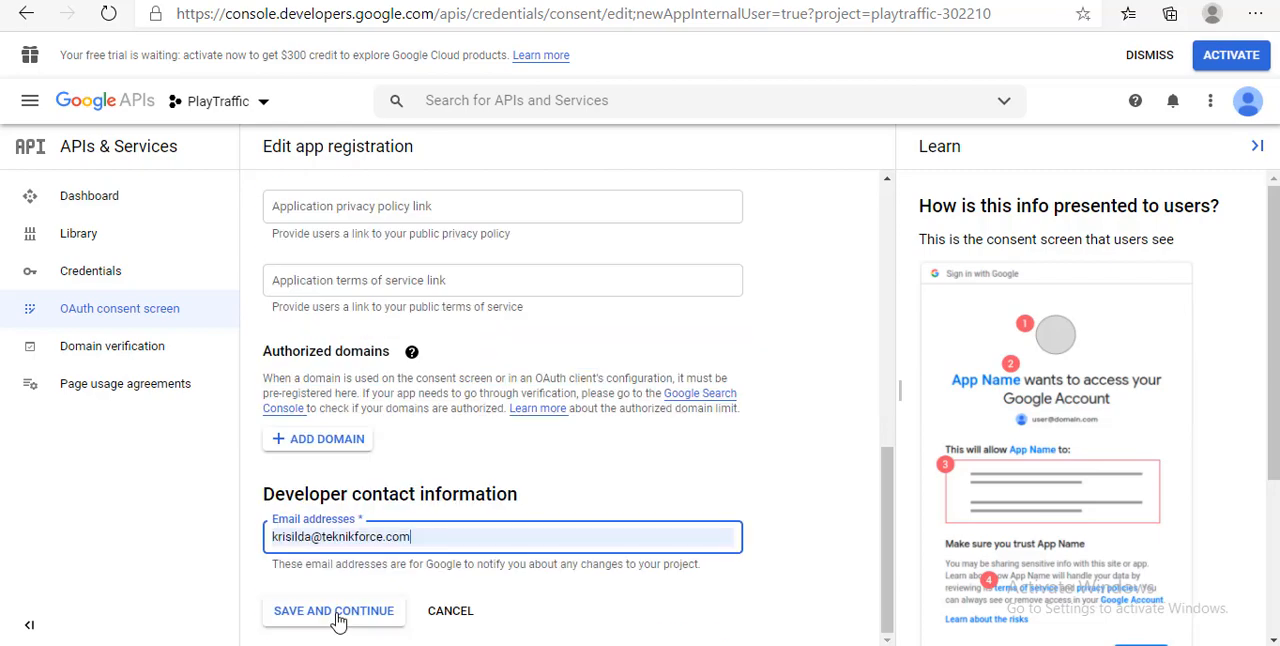
click(361, 611)
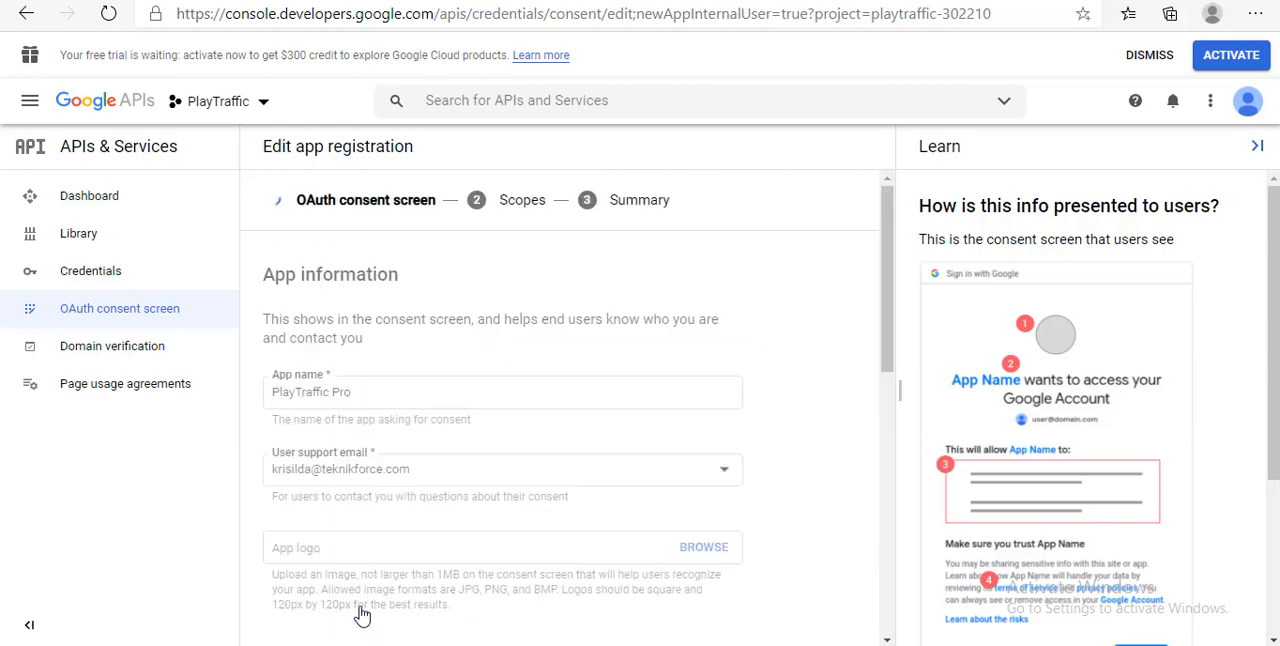
Create an OAuth client ID of type Desktop app from the project's credentials, keeping the name Desktop client 1
click(139, 279)
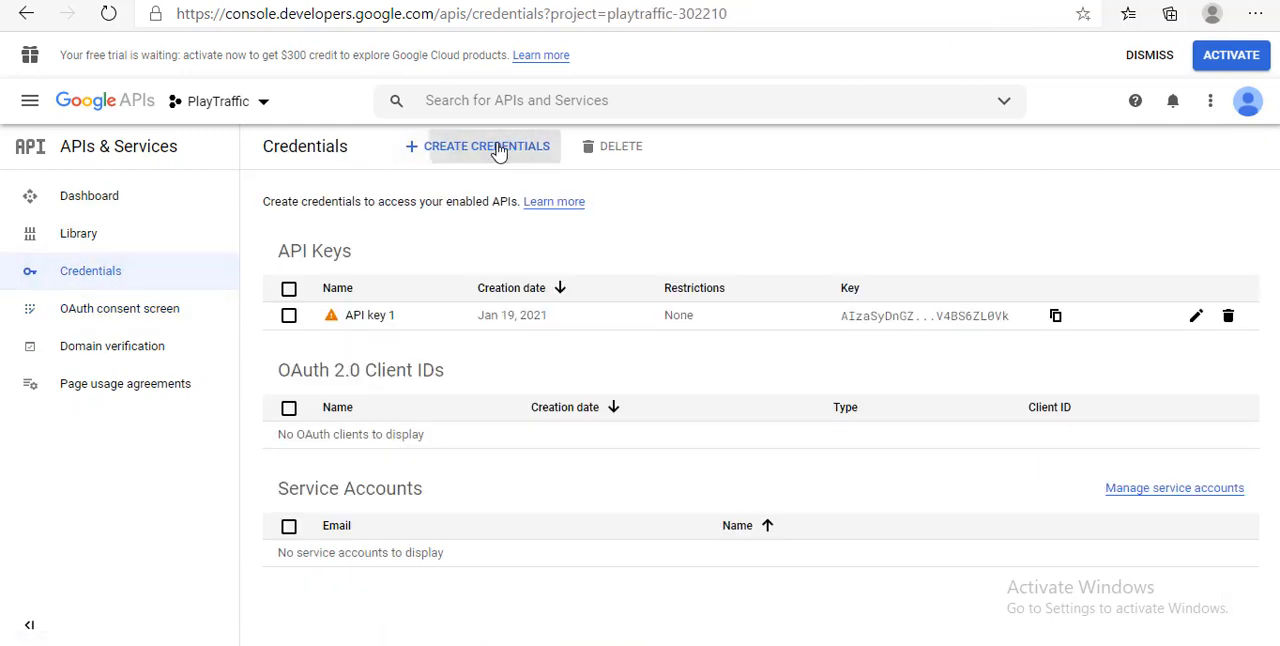
click(499, 151)
click(488, 230)
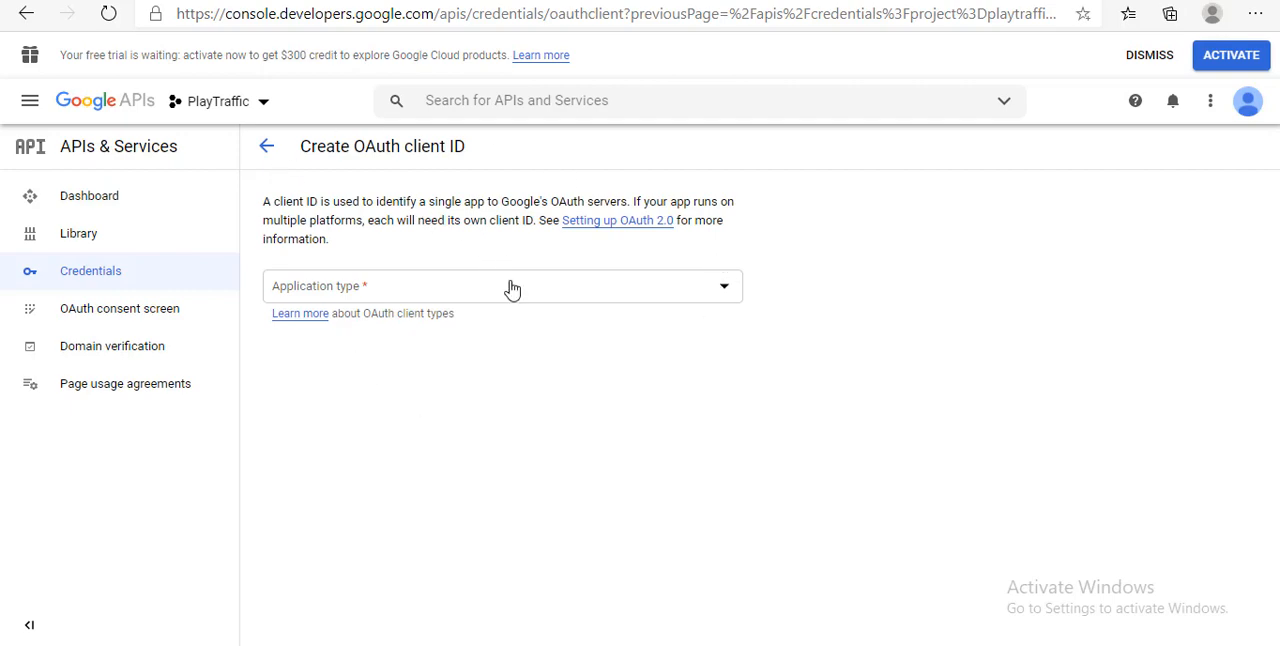
click(512, 289)
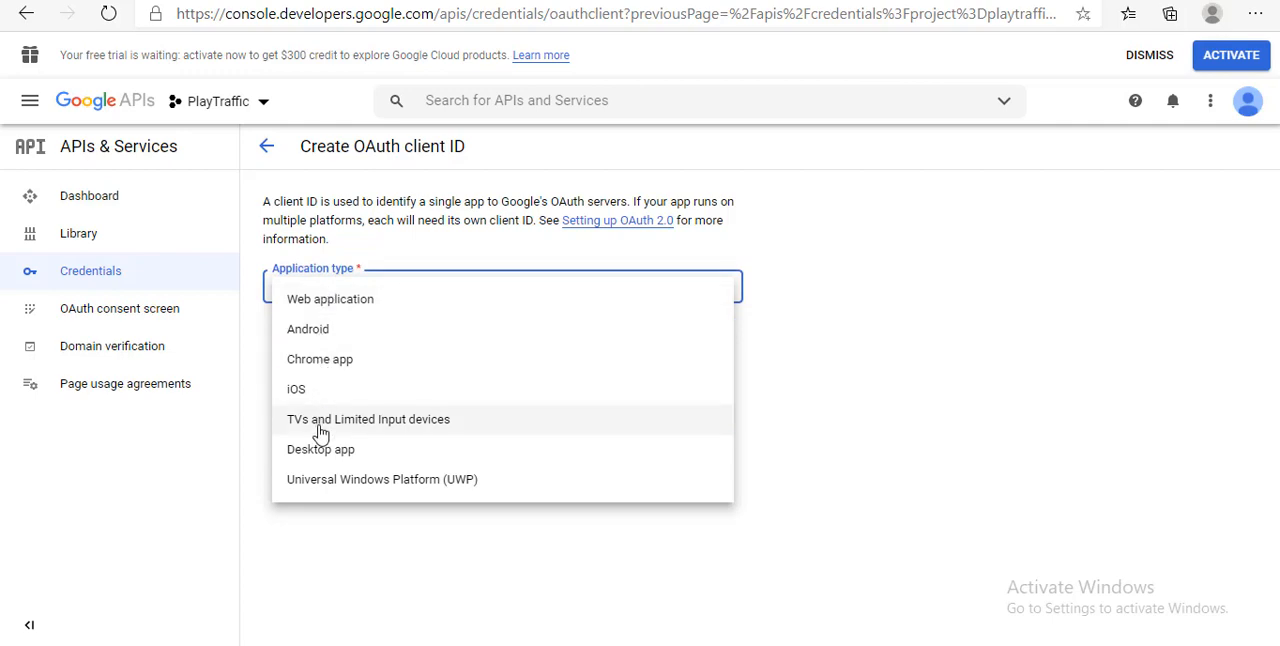
click(322, 455)
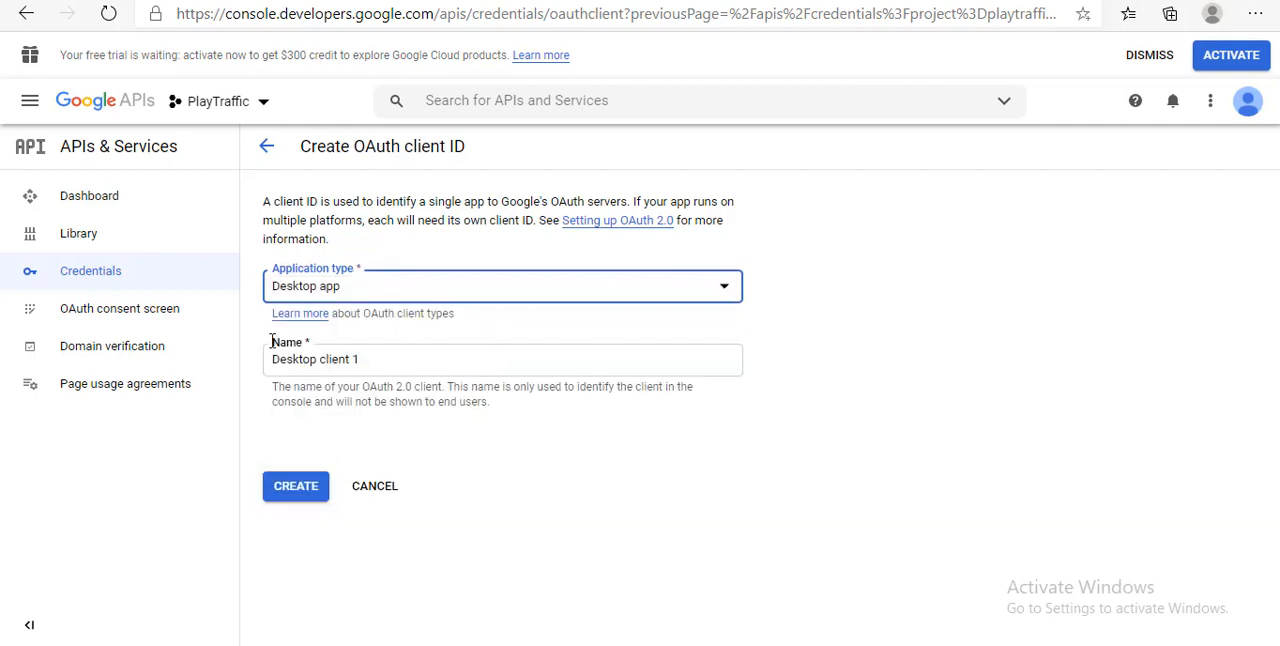
click(284, 487)
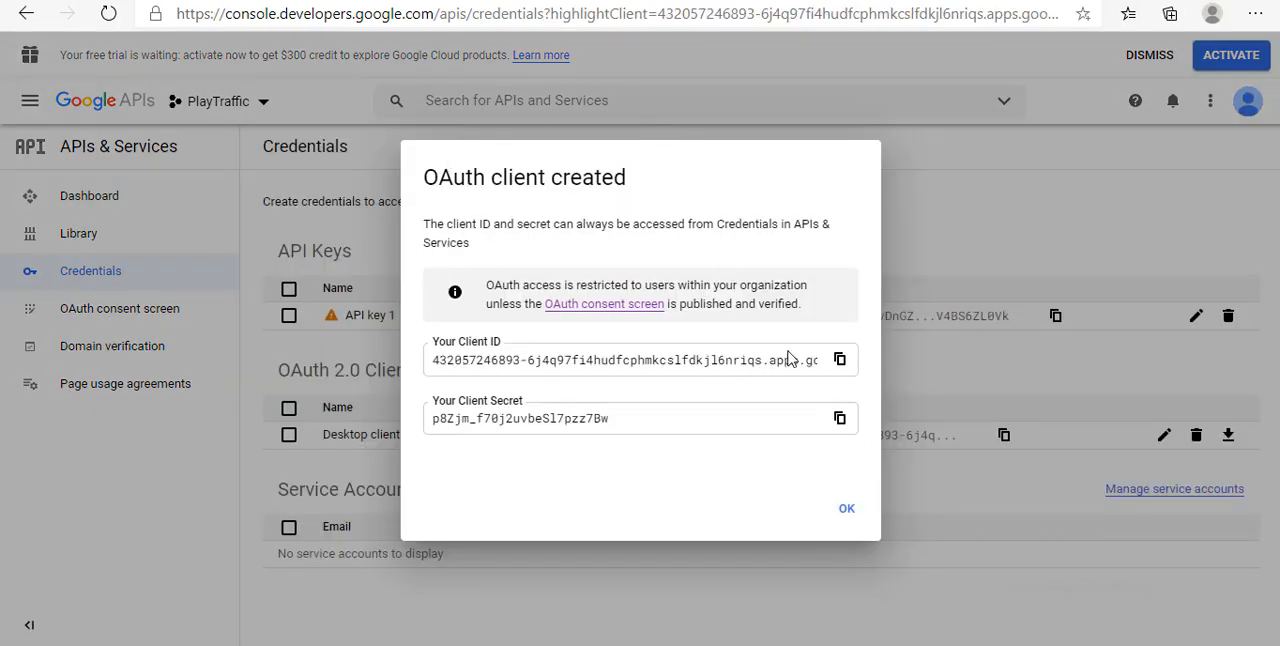
Copy the new OAuth client ID, switch to the Add Campaign window and paste it as the Client Id
click(840, 360)
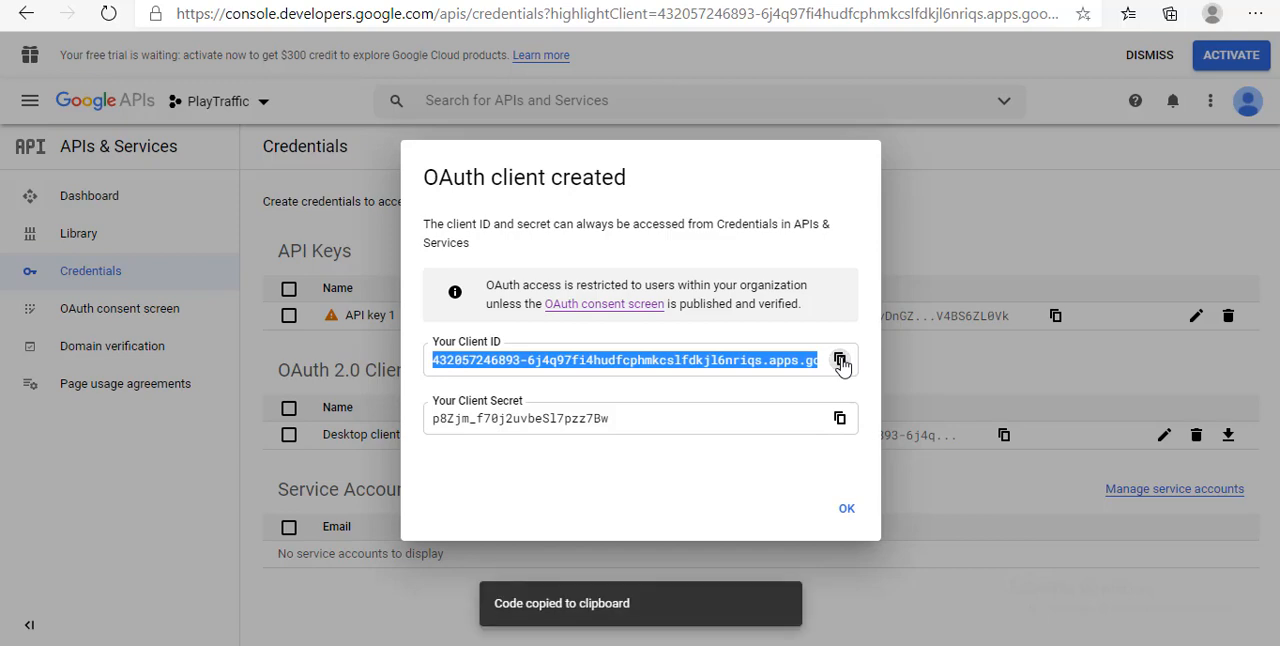
click(662, 644)
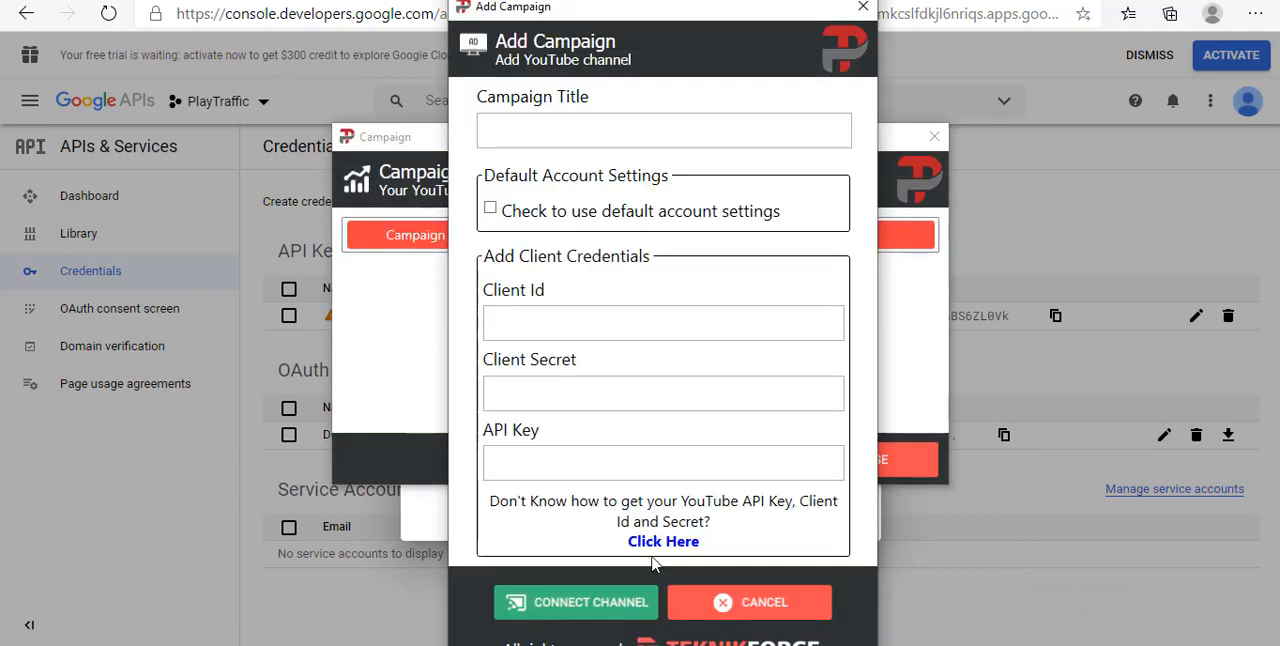
click(590, 320)
key(ctrl+v)
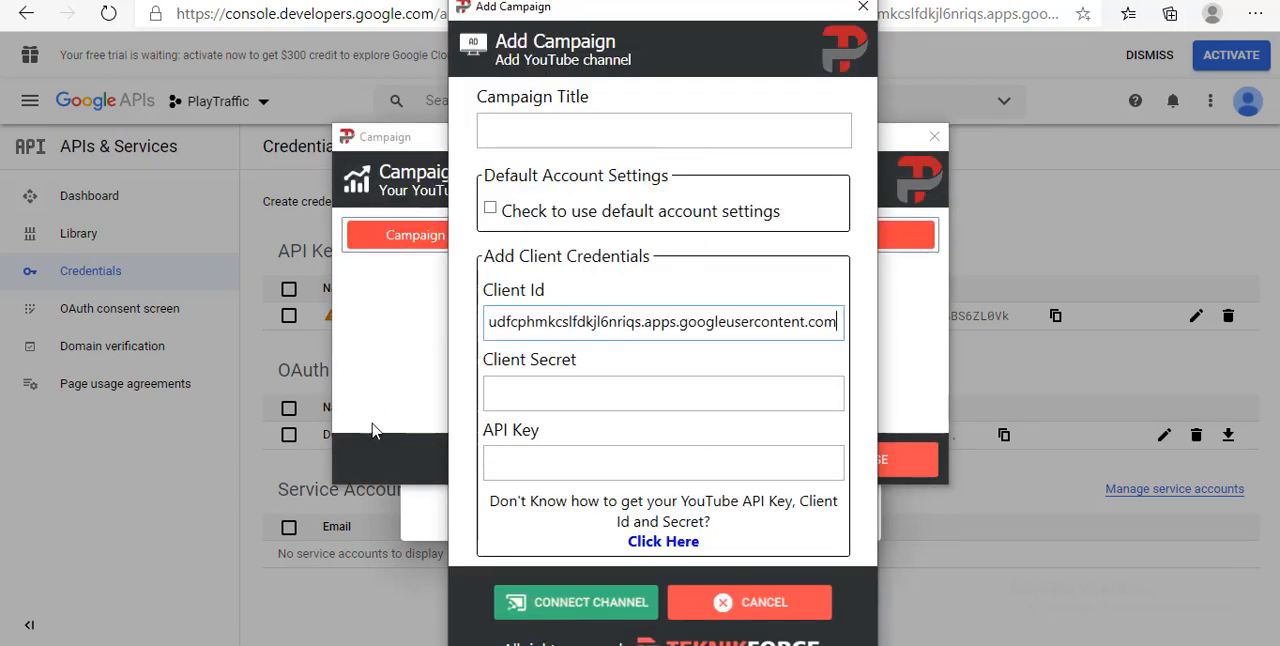
Copy the new OAuth client's secret from the browser and paste it as the Client Secret in the Add Campaign window
click(407, 504)
click(837, 417)
key(alt+Tab)
click(526, 383)
key(ctrl+v)
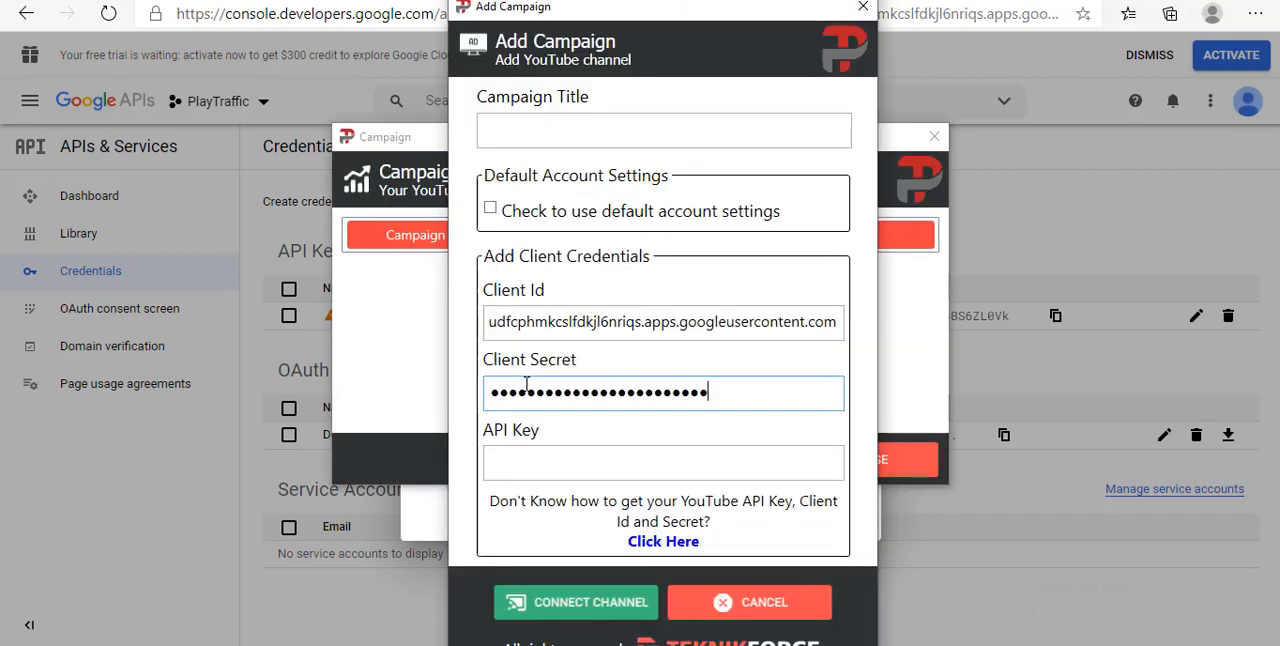
Dismiss the OAuth client dialog in the browser, copy API key 1 into the Add Campaign window's API Key field, and title the campaign Demo
key(alt+Tab)
click(845, 511)
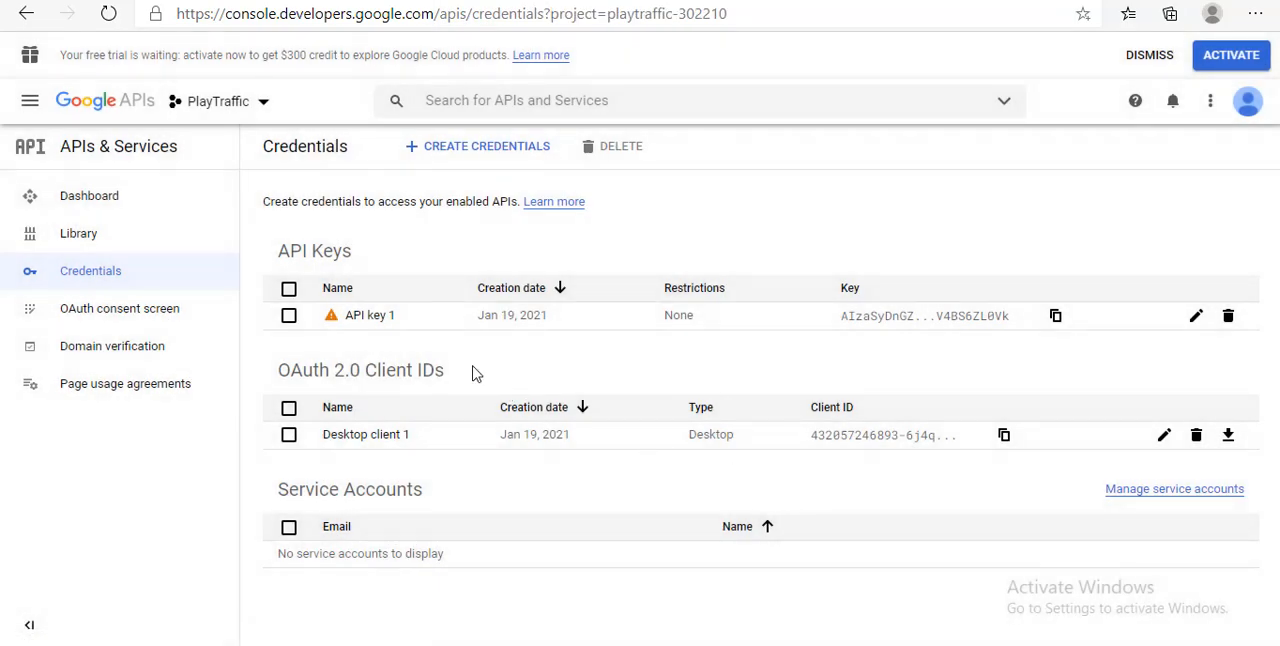
mouse_move(330, 315)
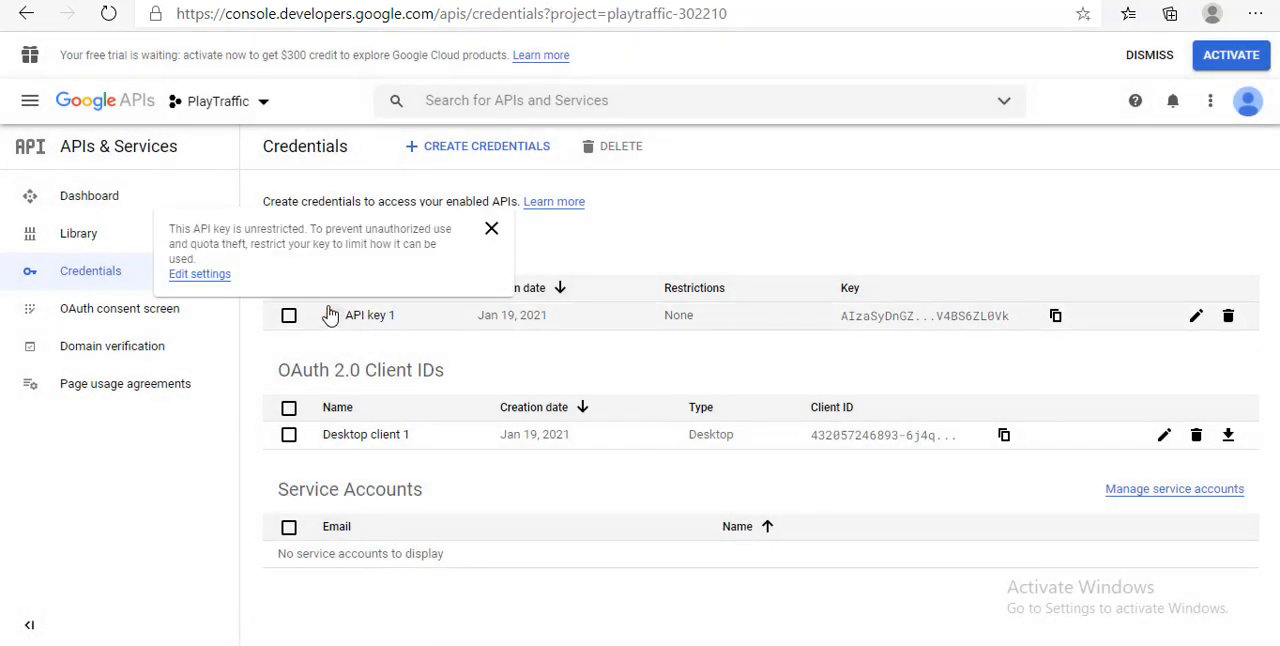
click(1056, 316)
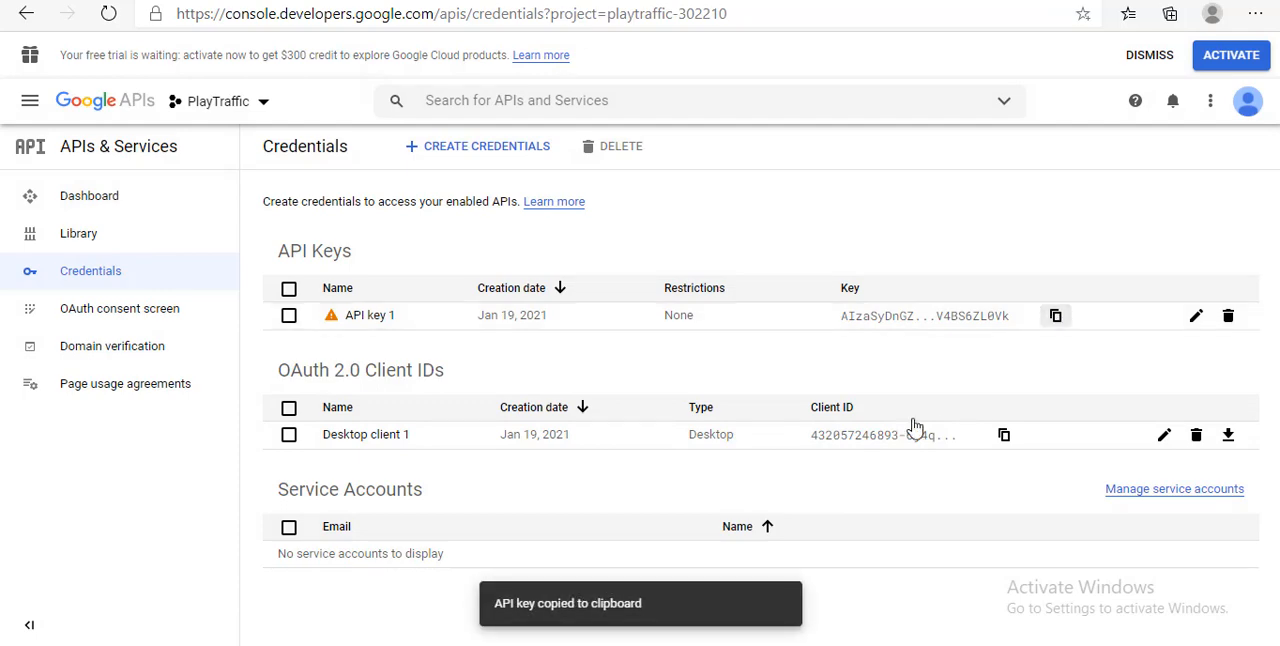
key(alt+Tab)
key(ctrl+v)
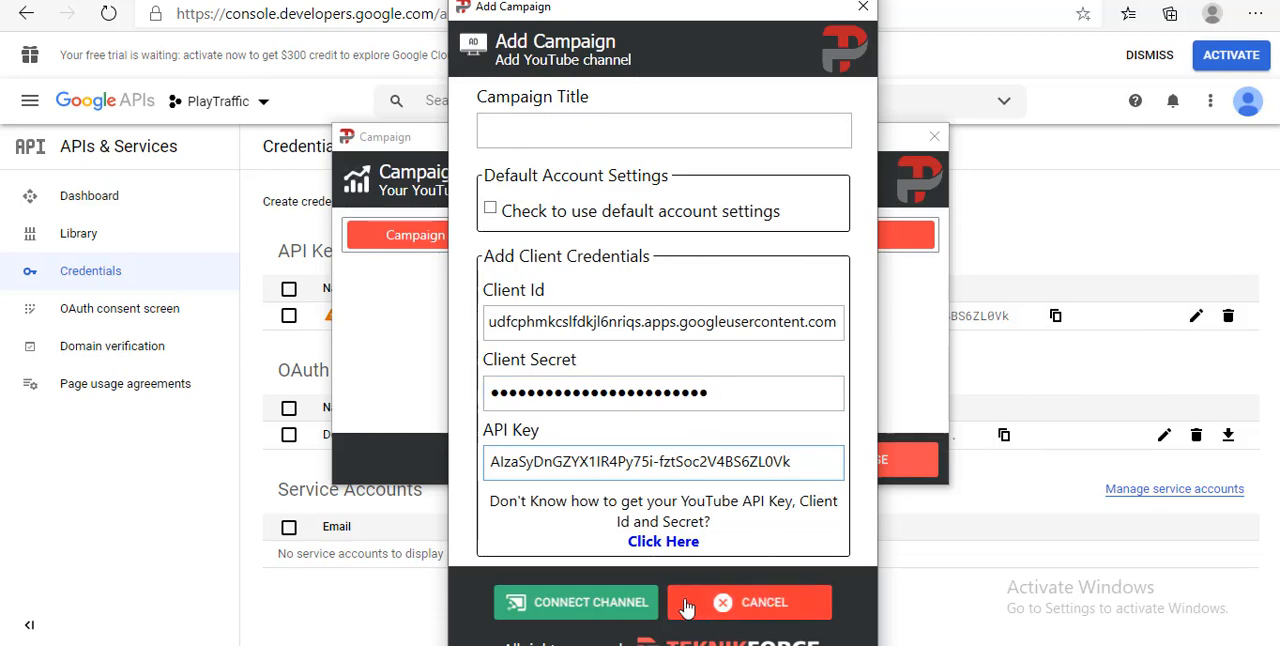
click(548, 128)
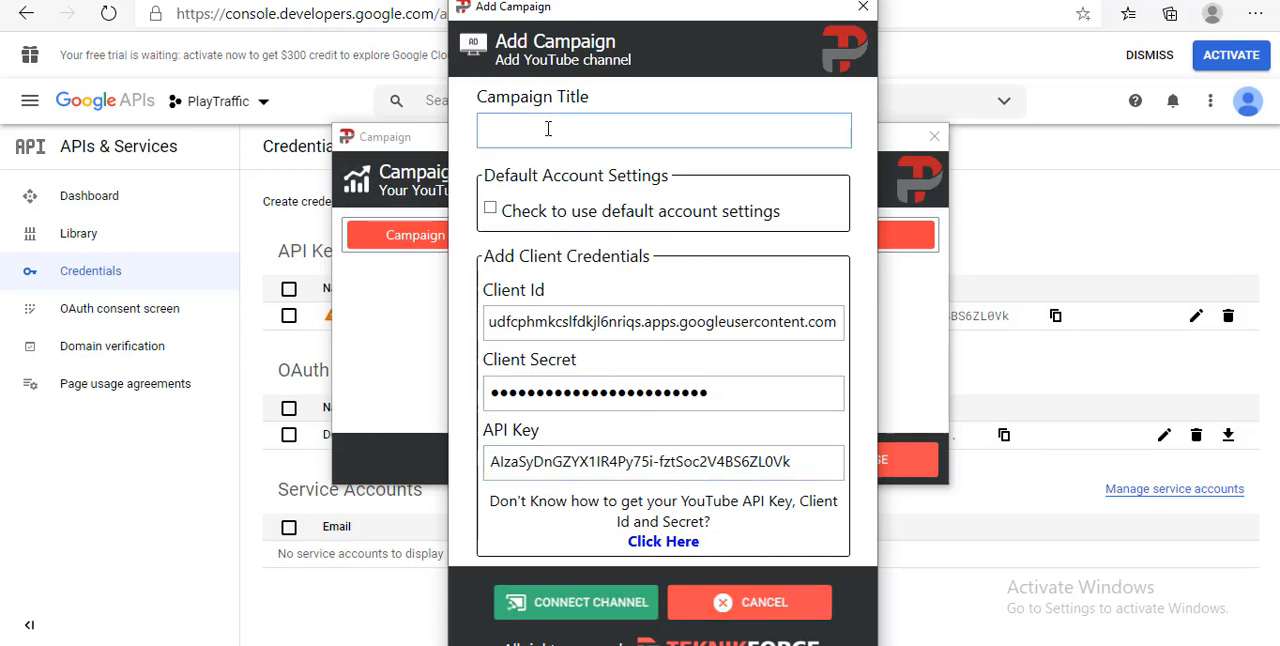
text(Demo)
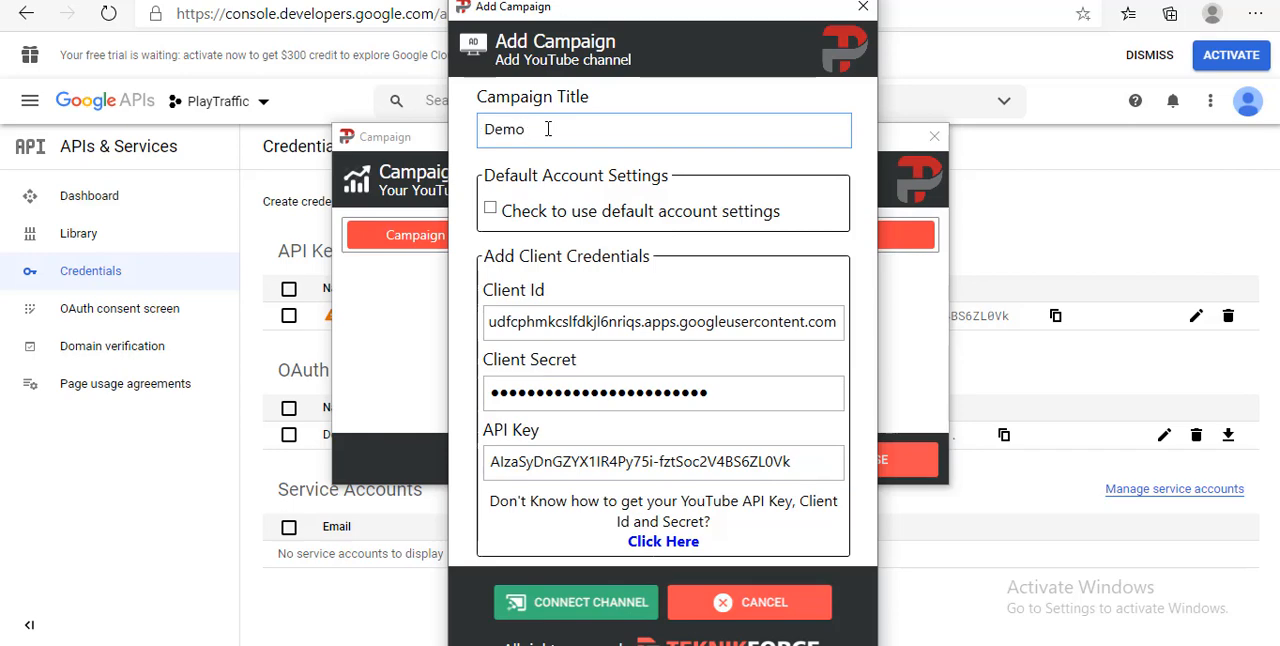